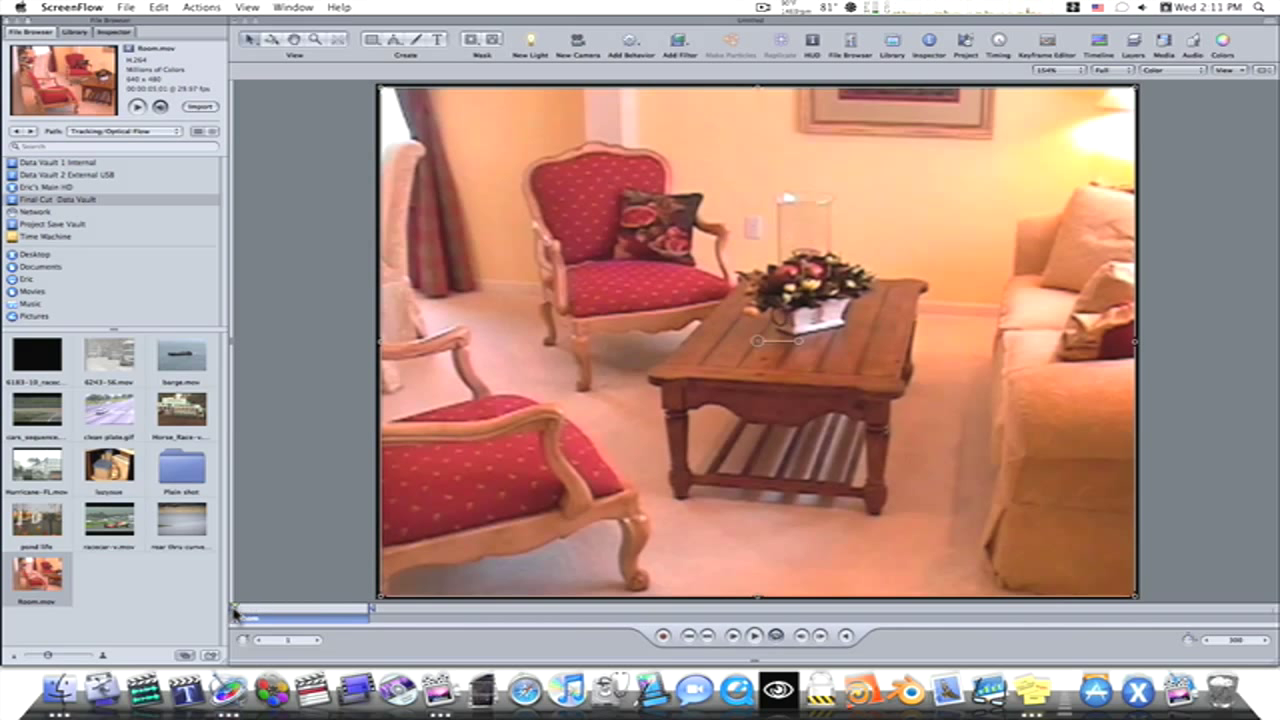
Step: Preview the Room footage, choose the Bezier tool, and start outlining at the table top's left corner
{"action": "mouse_move", "coordinate": [237, 612]}
{"action": "left_mouse_down"}
{"action": "mouse_move", "coordinate": [356, 614]}
{"action": "mouse_move", "coordinate": [240, 617]}
{"action": "left_mouse_up"}
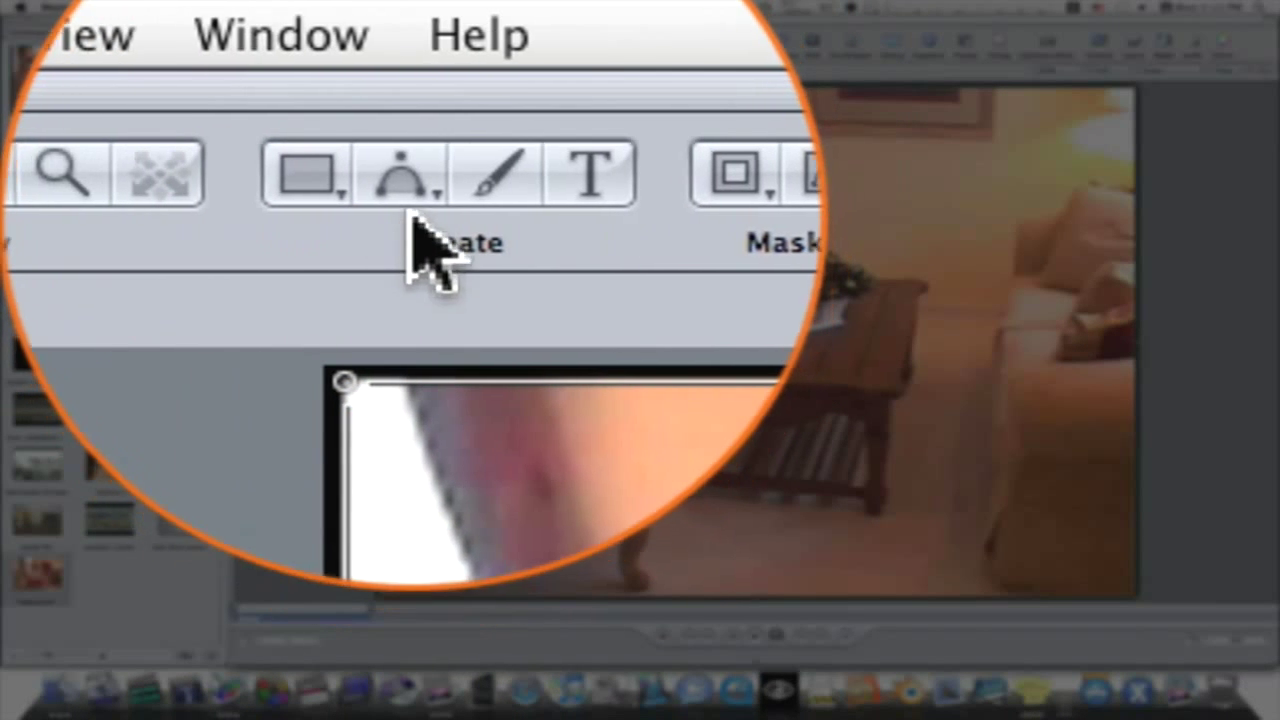
{"action": "left_click", "coordinate": [394, 40]}
{"action": "left_click_drag", "start_coordinate": [425, 185], "coordinate": [423, 357]}
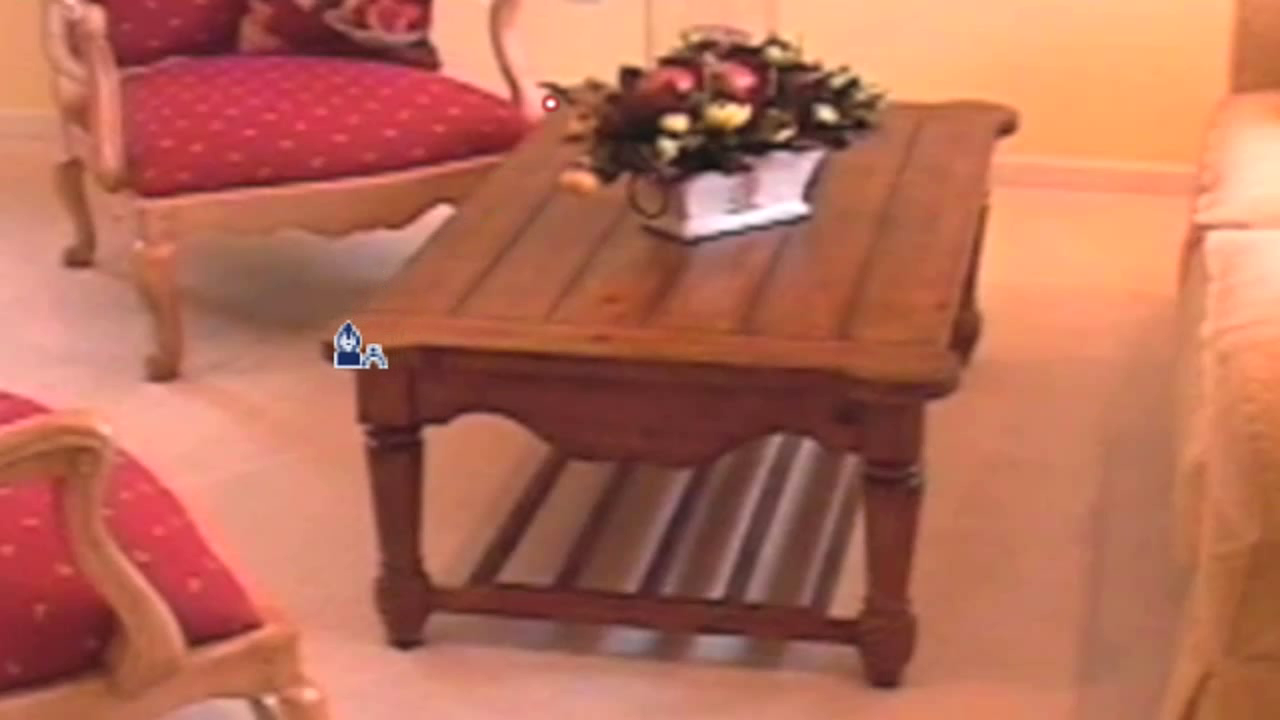
{"action": "left_click", "coordinate": [320, 336]}
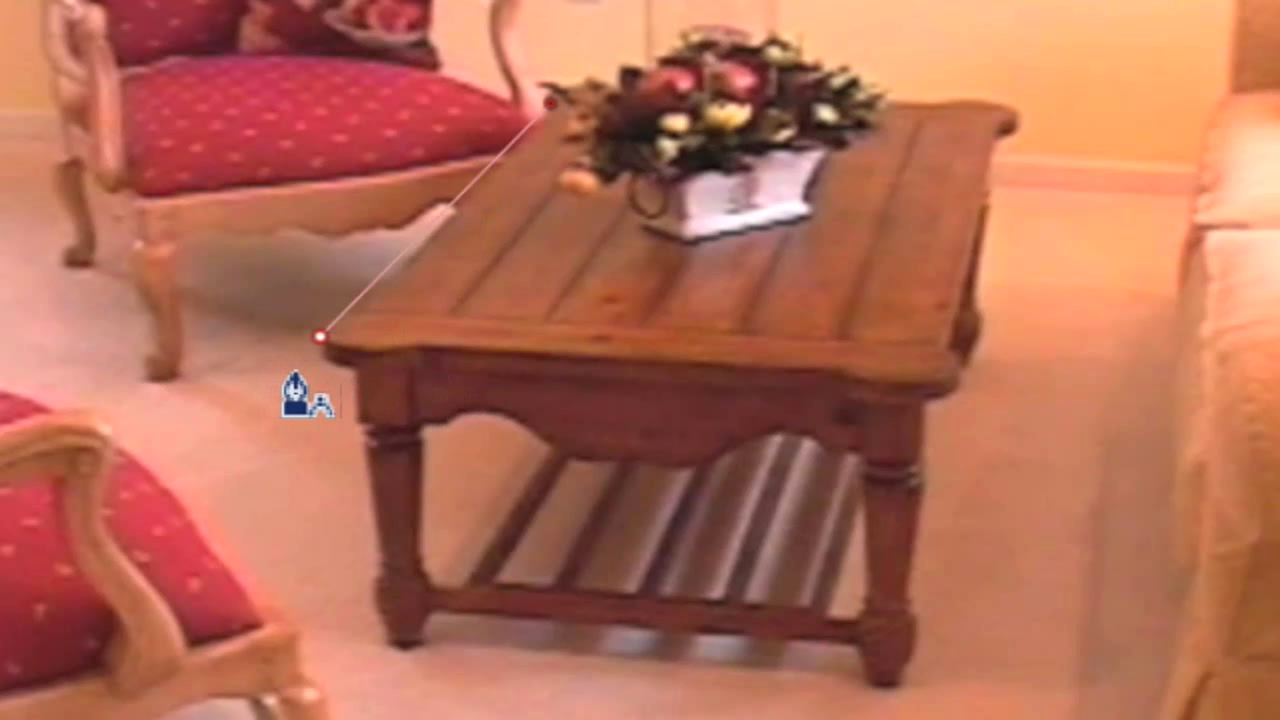
{"action": "left_click_drag", "start_coordinate": [334, 364], "coordinate": [354, 368]}
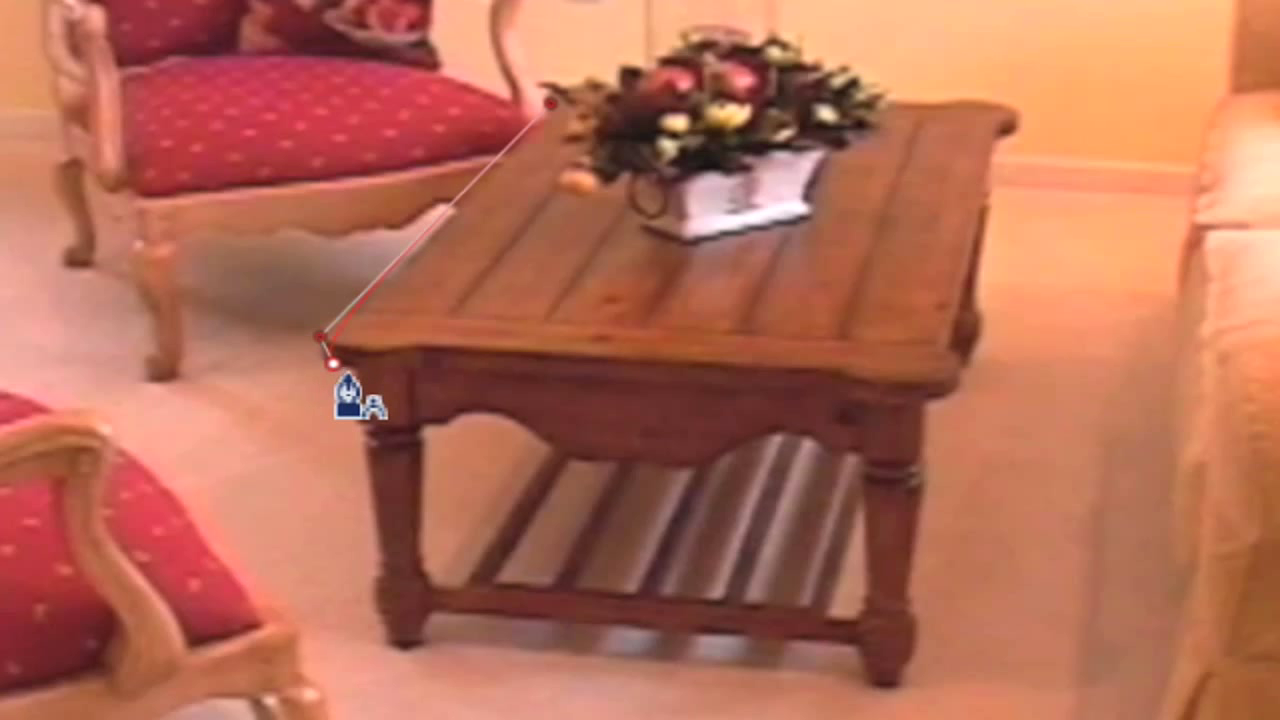
{"action": "left_click_drag", "start_coordinate": [370, 603], "coordinate": [430, 609]}
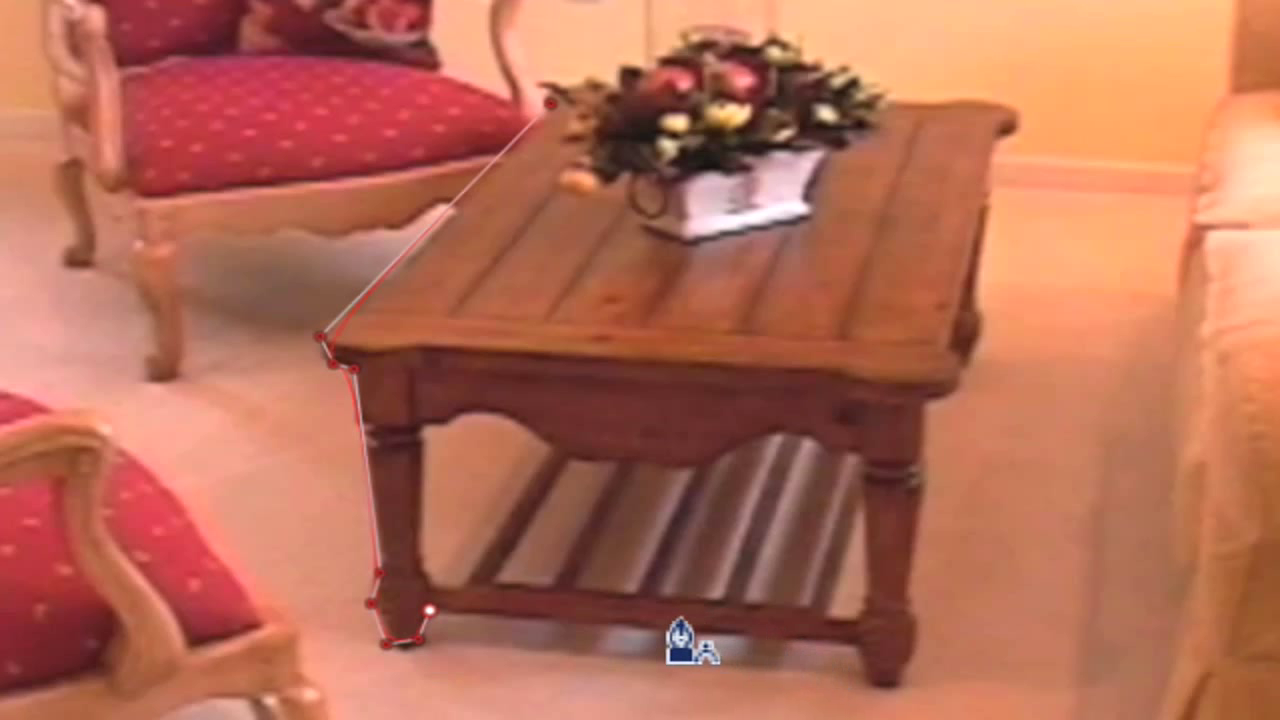
Step: Trace the outline along the lower shelf, around the right leg's foot, and up to the right corner
{"action": "left_click", "coordinate": [631, 624]}
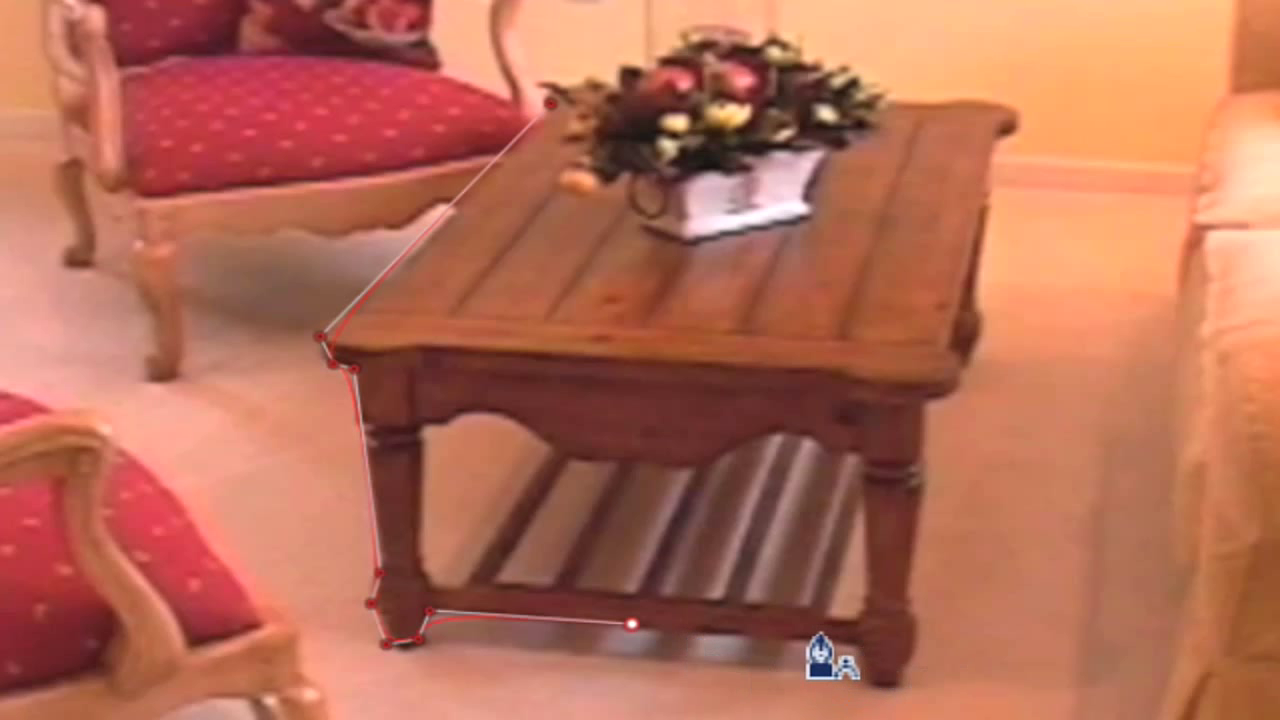
{"action": "left_click", "coordinate": [855, 646]}
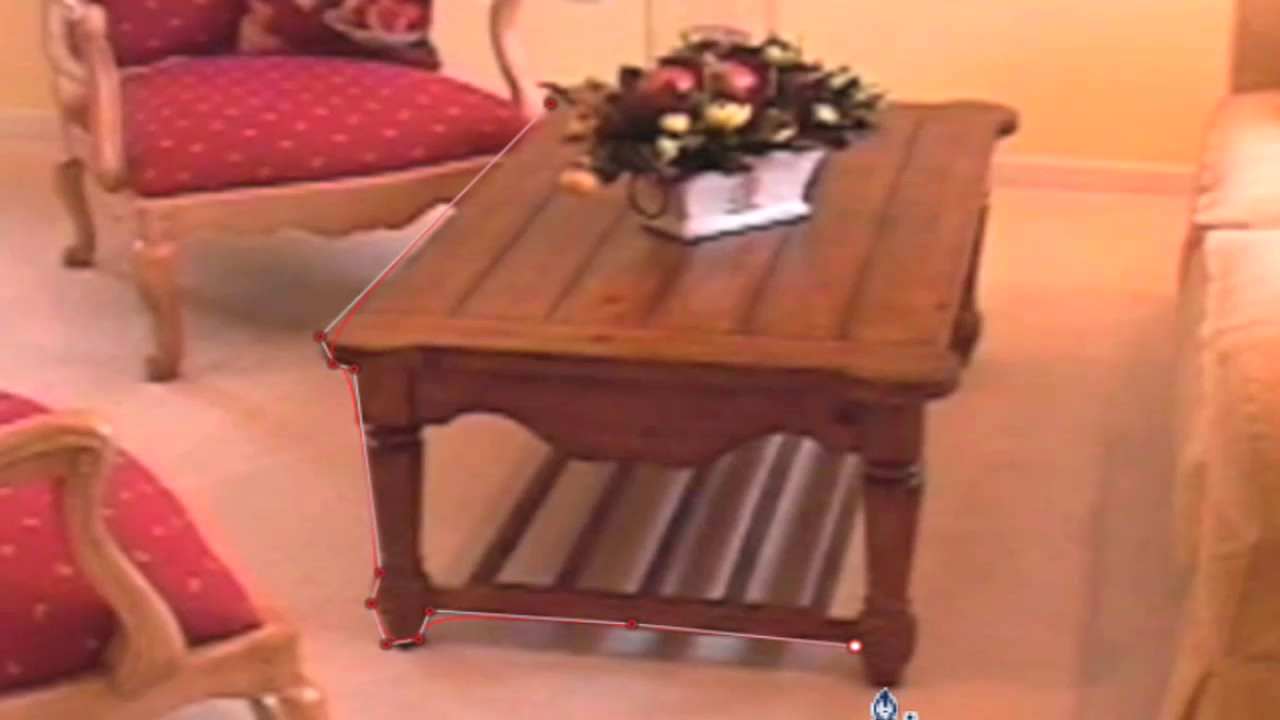
{"action": "left_click", "coordinate": [863, 681]}
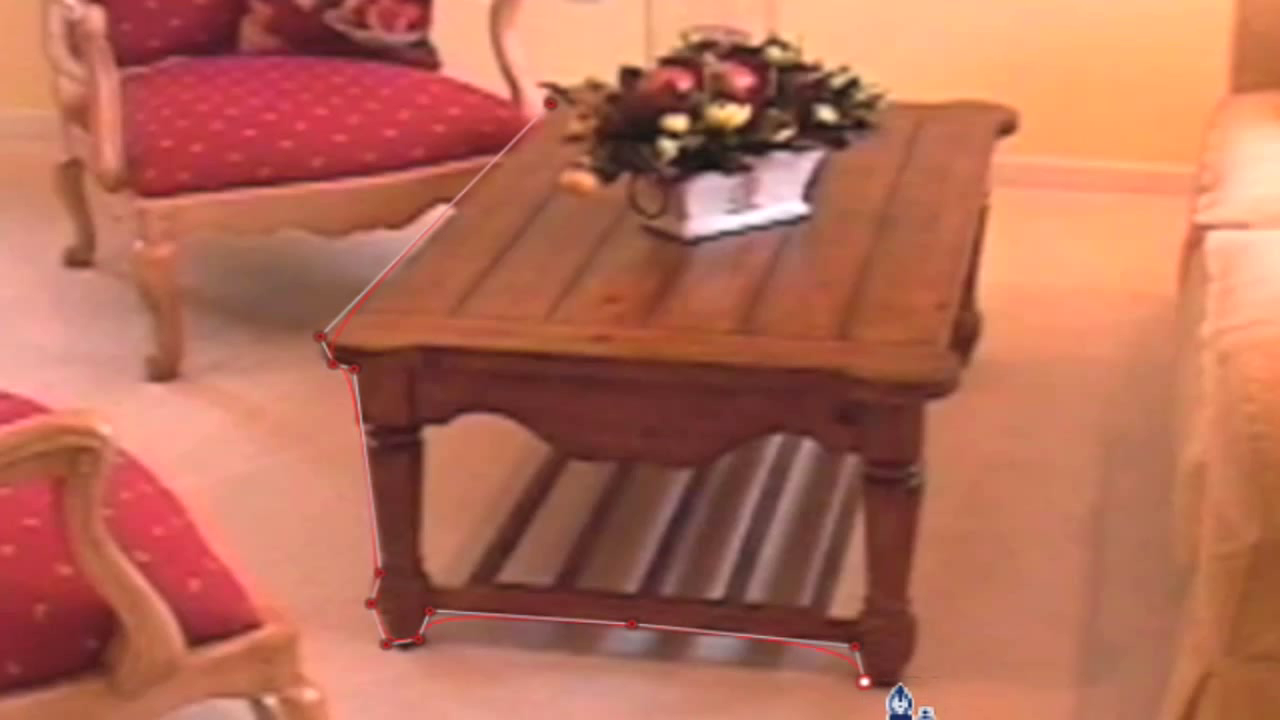
{"action": "left_click", "coordinate": [899, 681]}
{"action": "left_click", "coordinate": [914, 649]}
{"action": "left_click", "coordinate": [910, 606]}
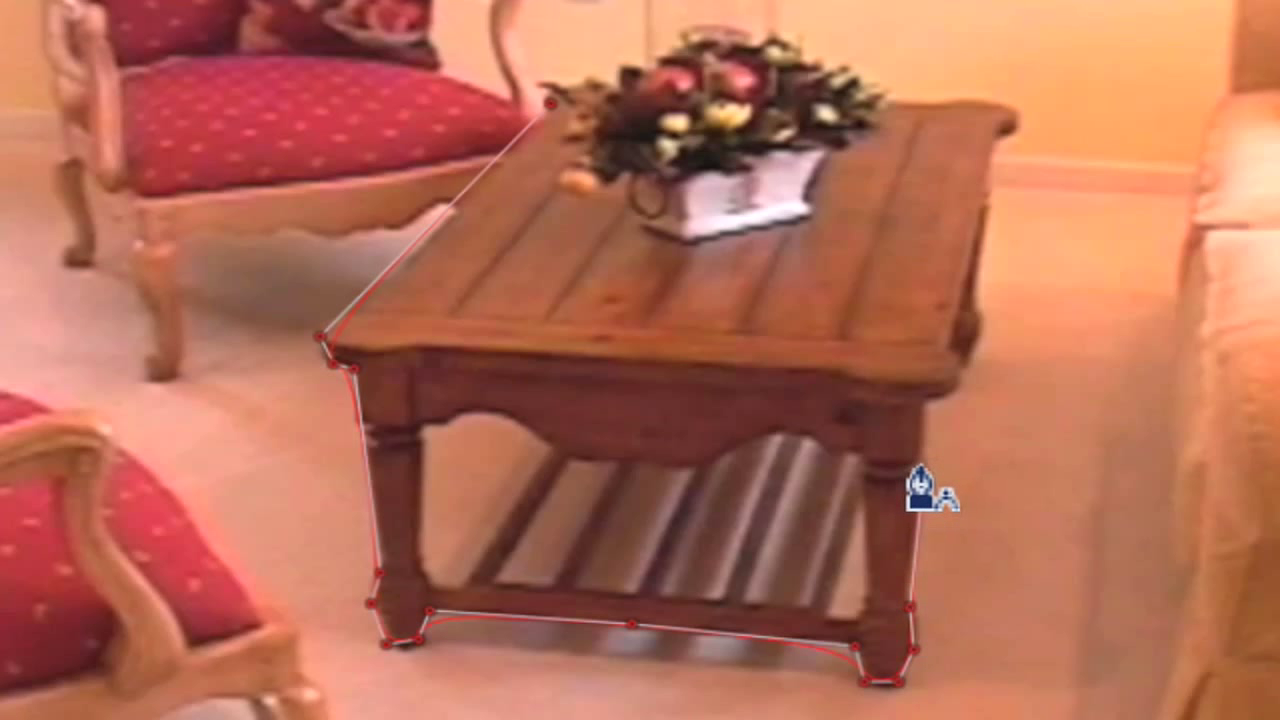
{"action": "left_click", "coordinate": [923, 477]}
{"action": "left_click", "coordinate": [919, 451]}
{"action": "left_click", "coordinate": [928, 396]}
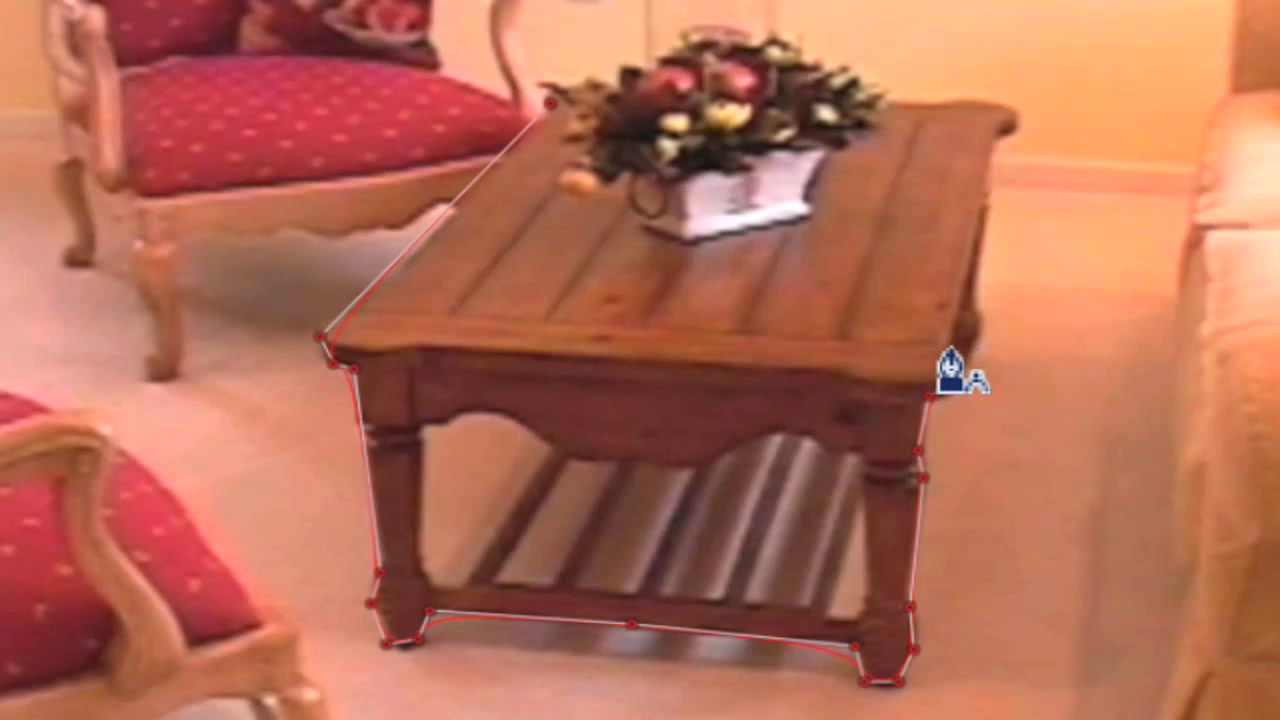
{"action": "left_click", "coordinate": [949, 343]}
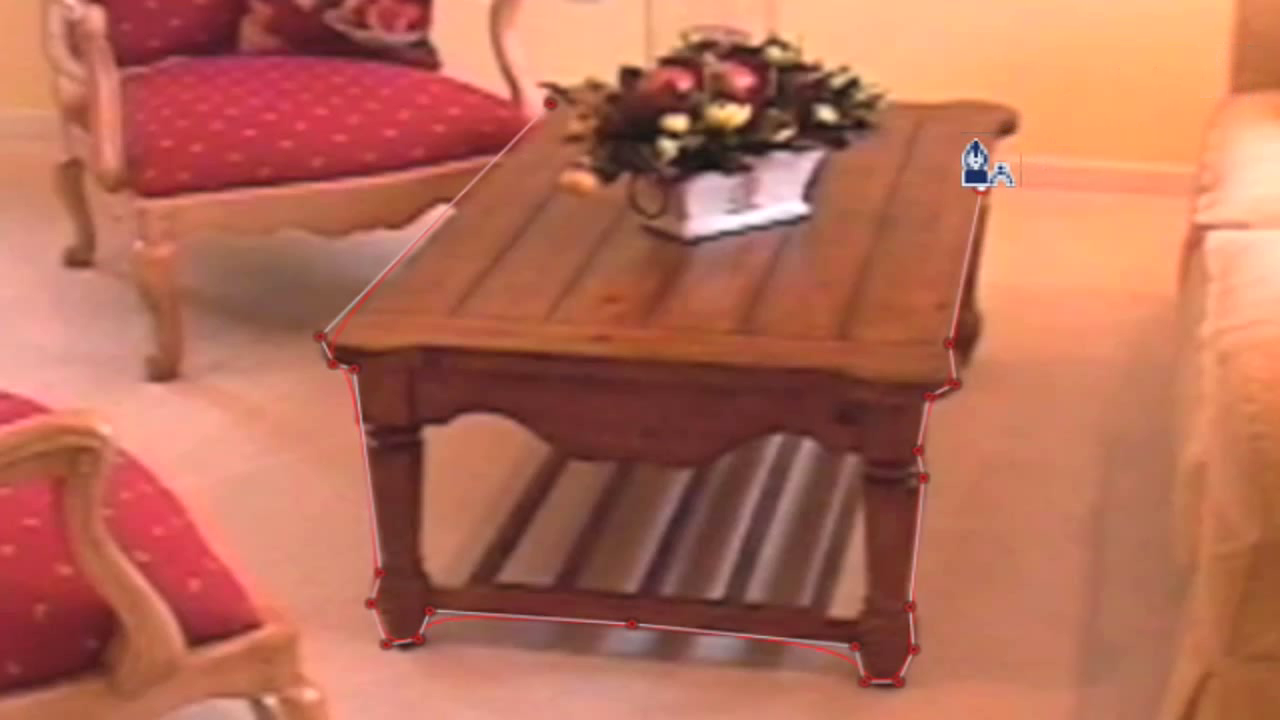
Step: Trace the outline up the right edge, over the flowers, and close the shape
{"action": "left_click", "coordinate": [1000, 127]}
{"action": "left_click", "coordinate": [1006, 104]}
{"action": "left_click", "coordinate": [921, 100]}
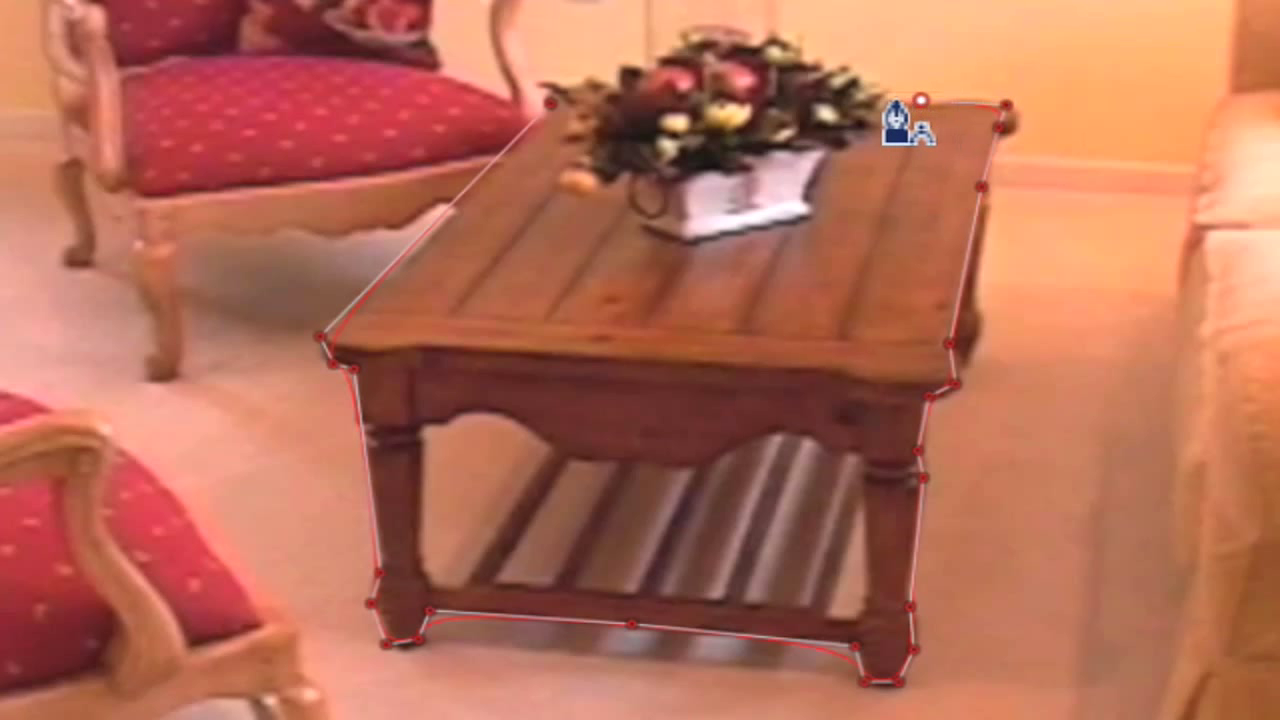
{"action": "left_click", "coordinate": [851, 82]}
{"action": "left_click", "coordinate": [772, 52]}
{"action": "left_click", "coordinate": [703, 47]}
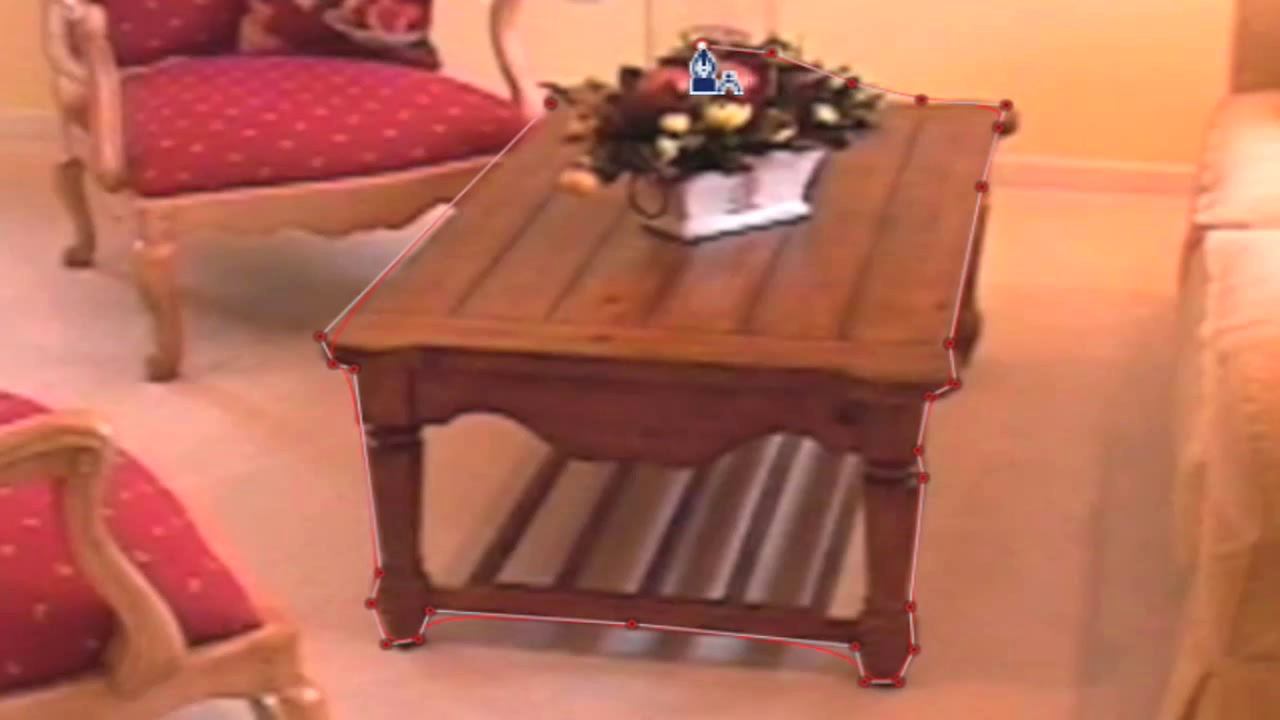
{"action": "left_click", "coordinate": [633, 70]}
{"action": "left_click", "coordinate": [589, 77]}
{"action": "left_click", "coordinate": [557, 117]}
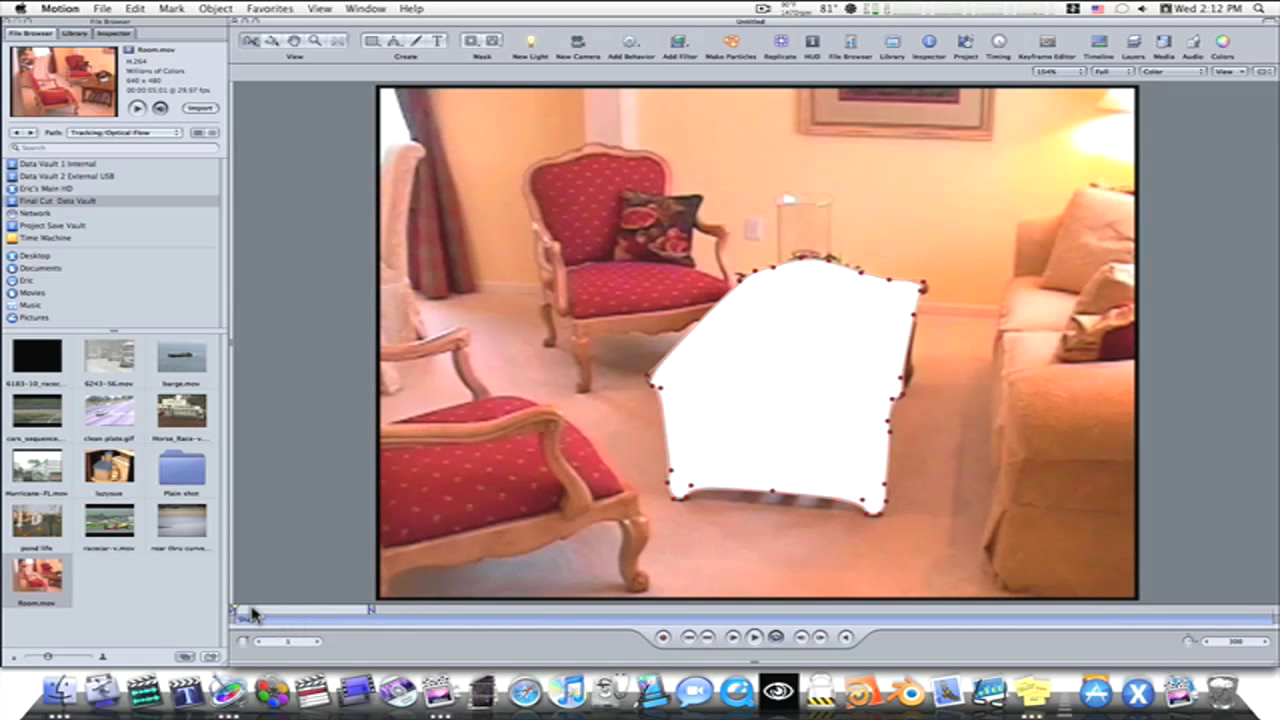
Step: Check the table shape against the footage, then apply Shape > Track Points to it
{"action": "mouse_move", "coordinate": [242, 612]}
{"action": "left_mouse_down"}
{"action": "mouse_move", "coordinate": [254, 611]}
{"action": "mouse_move", "coordinate": [240, 620]}
{"action": "left_mouse_up"}
{"action": "left_click", "coordinate": [627, 45]}
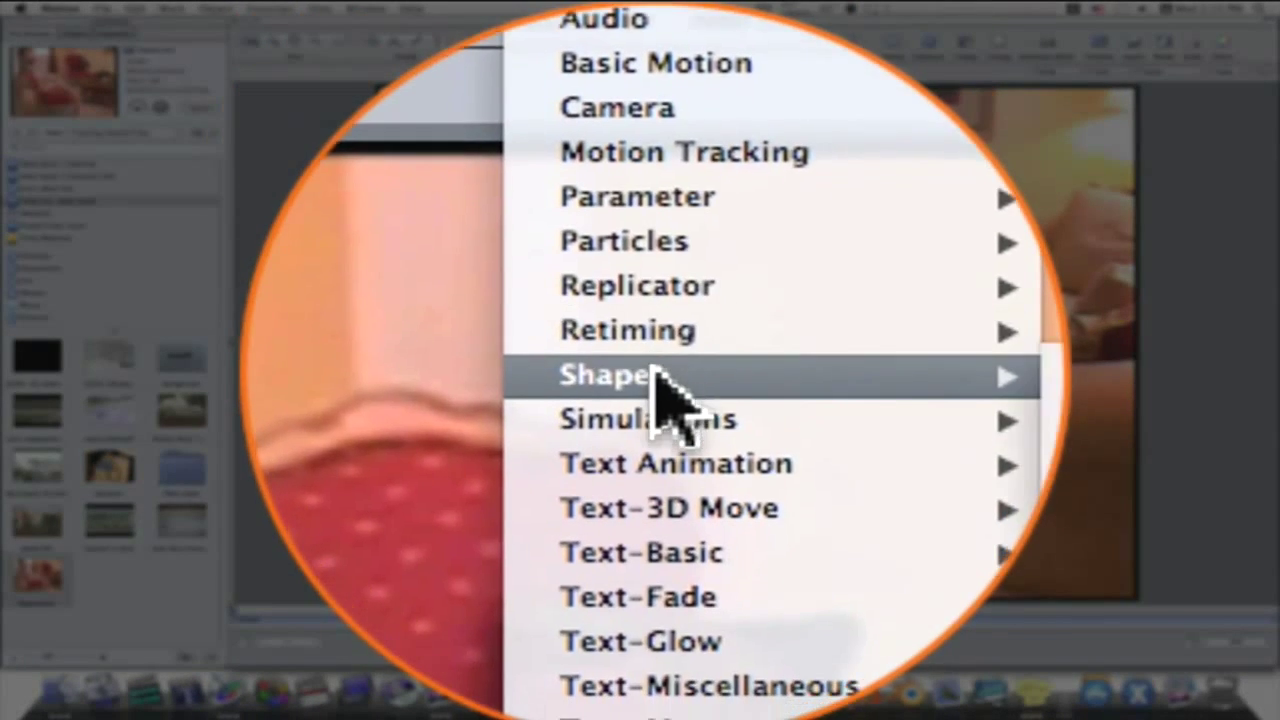
{"action": "mouse_move", "coordinate": [655, 375]}
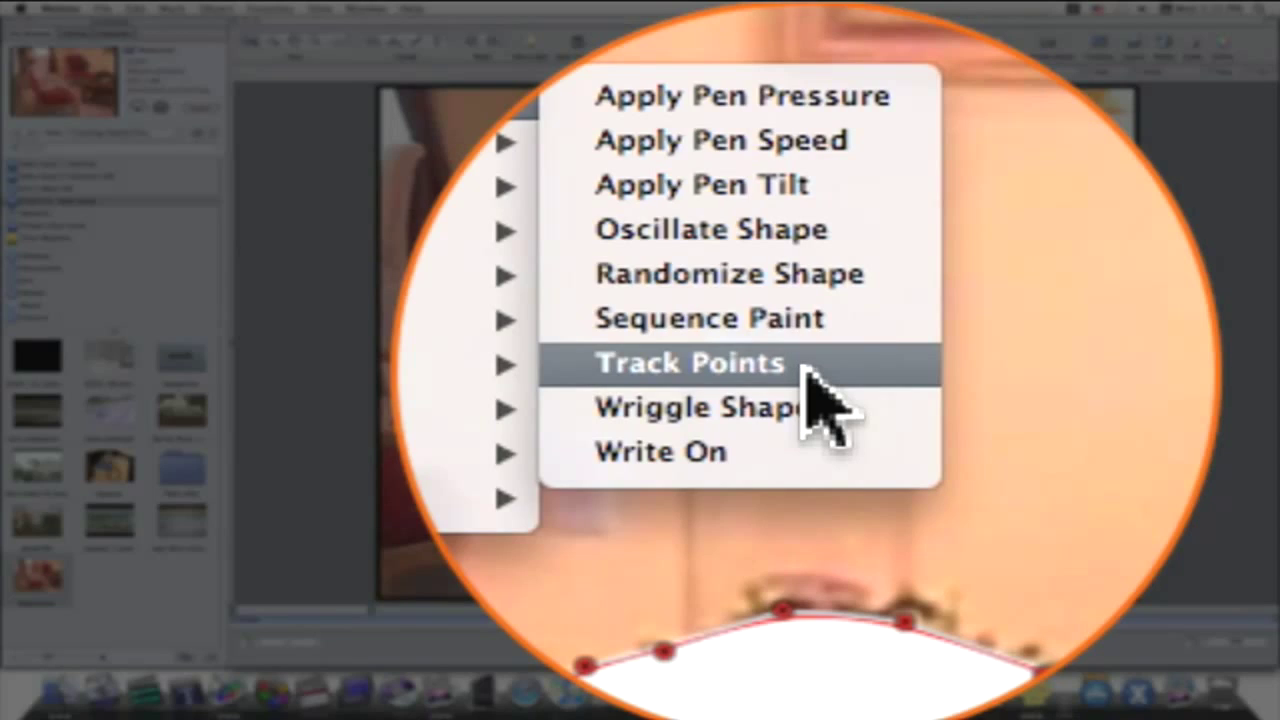
{"action": "left_click", "coordinate": [806, 368]}
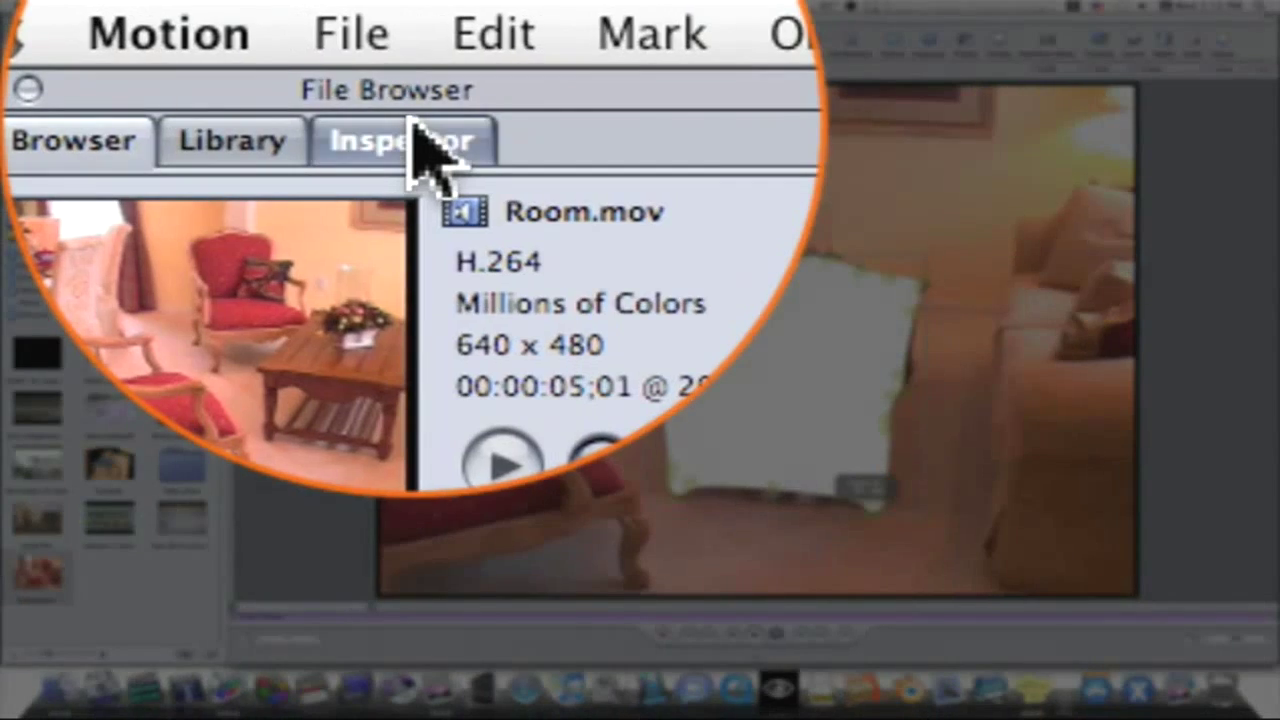
Step: Keep the Track Points transform on Mimic Source in the Inspector and run Analyze
{"action": "left_click", "coordinate": [114, 32]}
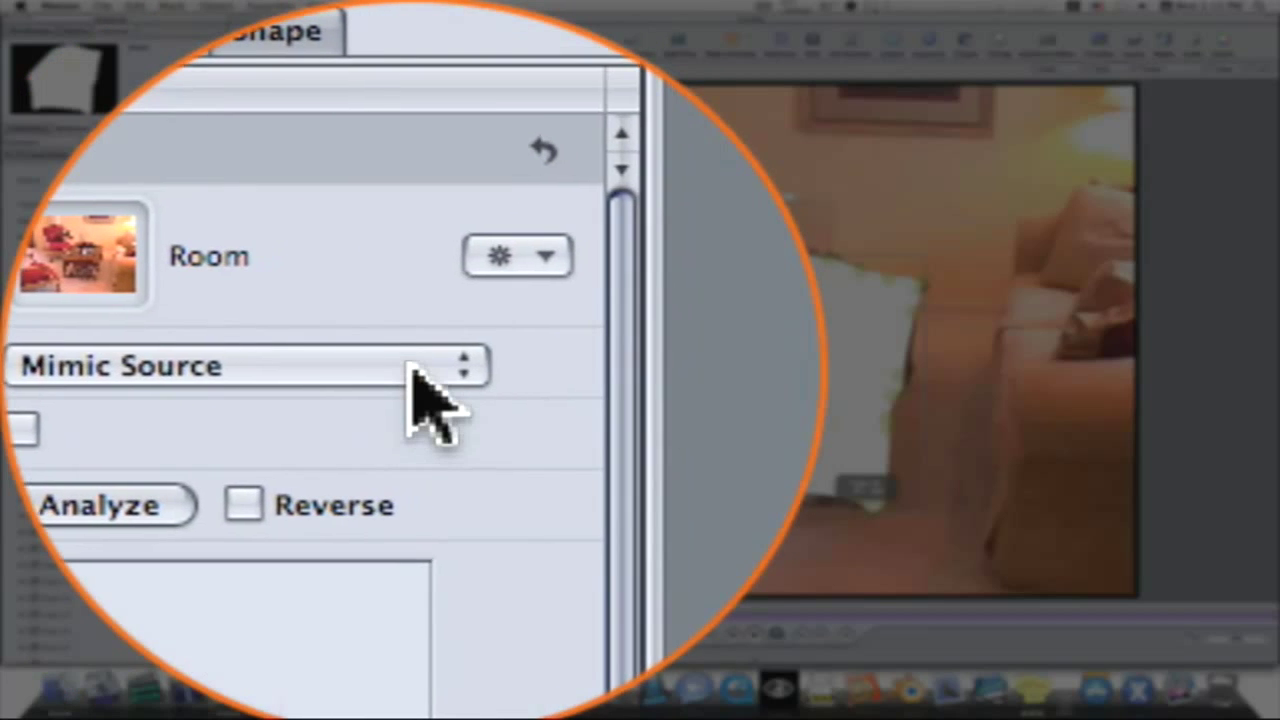
{"action": "left_click", "coordinate": [412, 370]}
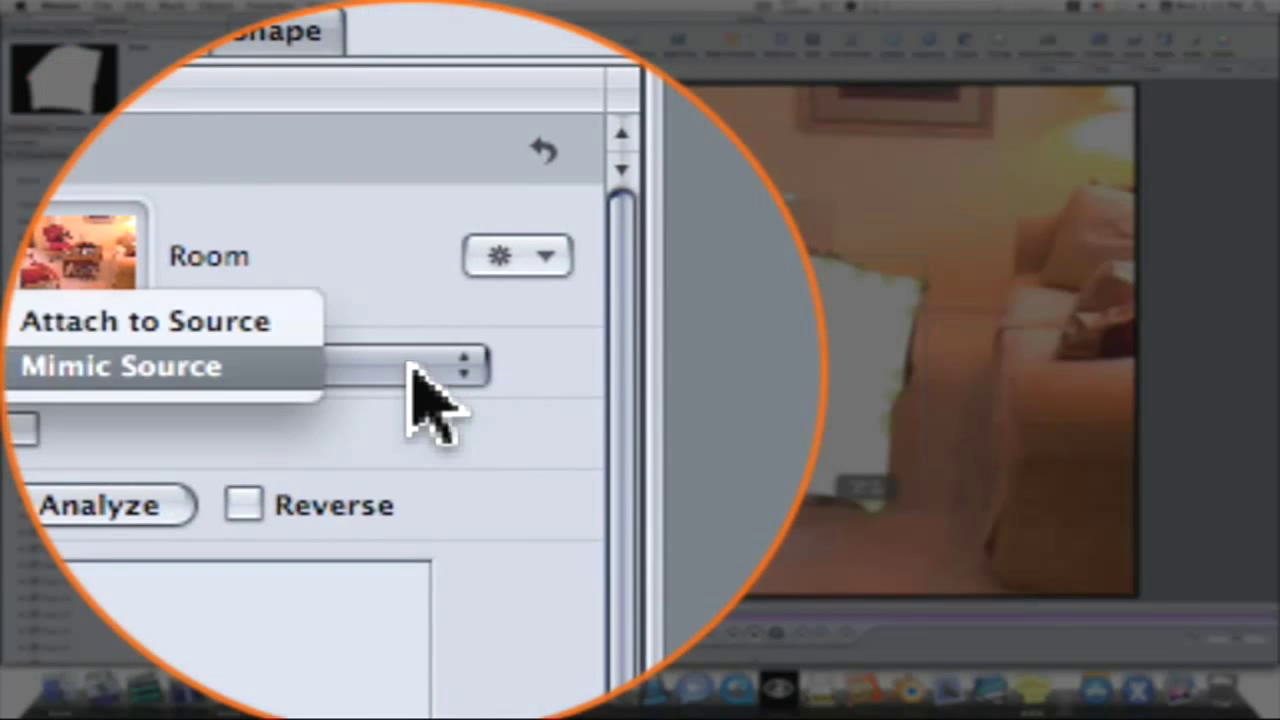
{"action": "left_click", "coordinate": [410, 368]}
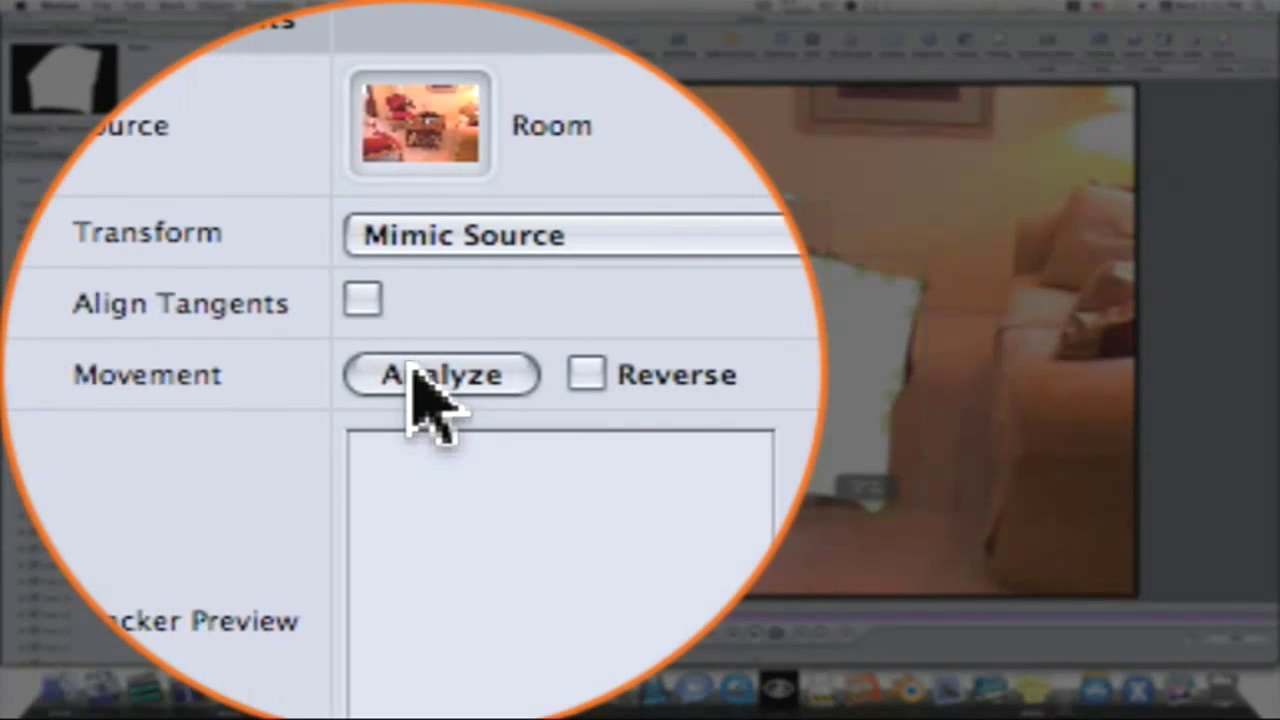
{"action": "left_click", "coordinate": [96, 237]}
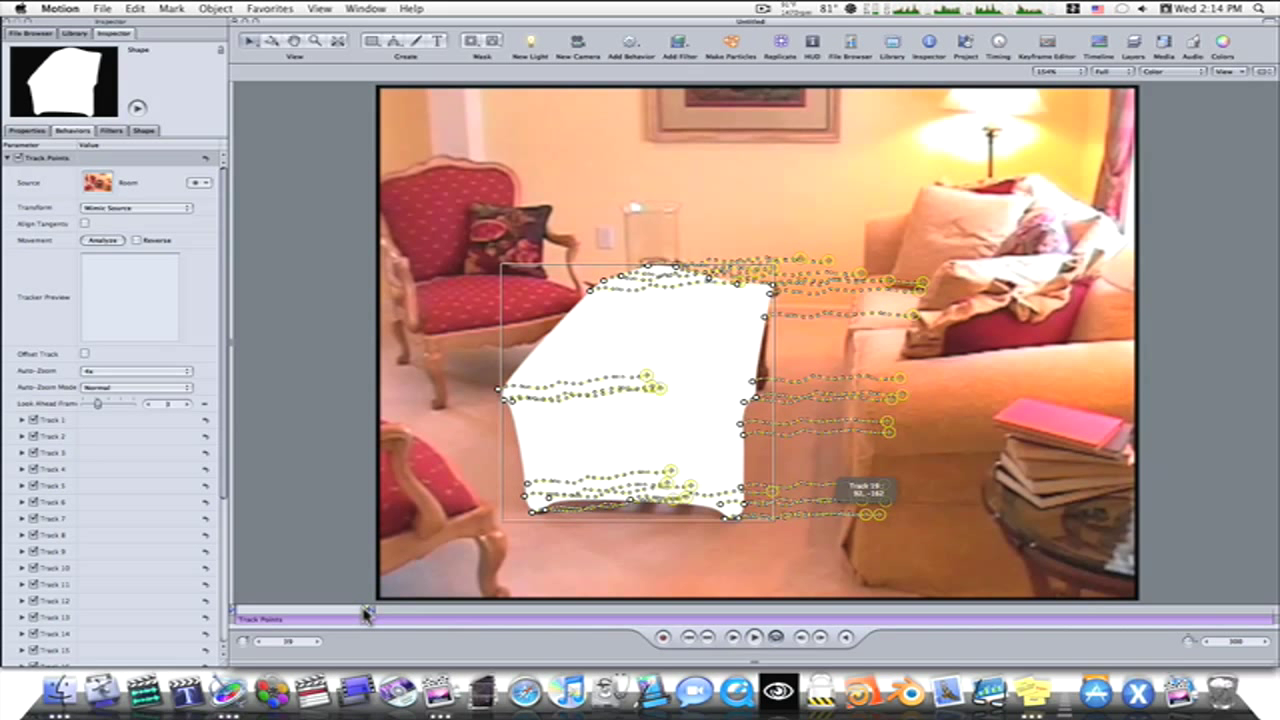
Step: Review the tracks at earlier frames, then delete the Track Points behavior and the table shape layer
{"action": "left_click_drag", "start_coordinate": [366, 615], "coordinate": [264, 626]}
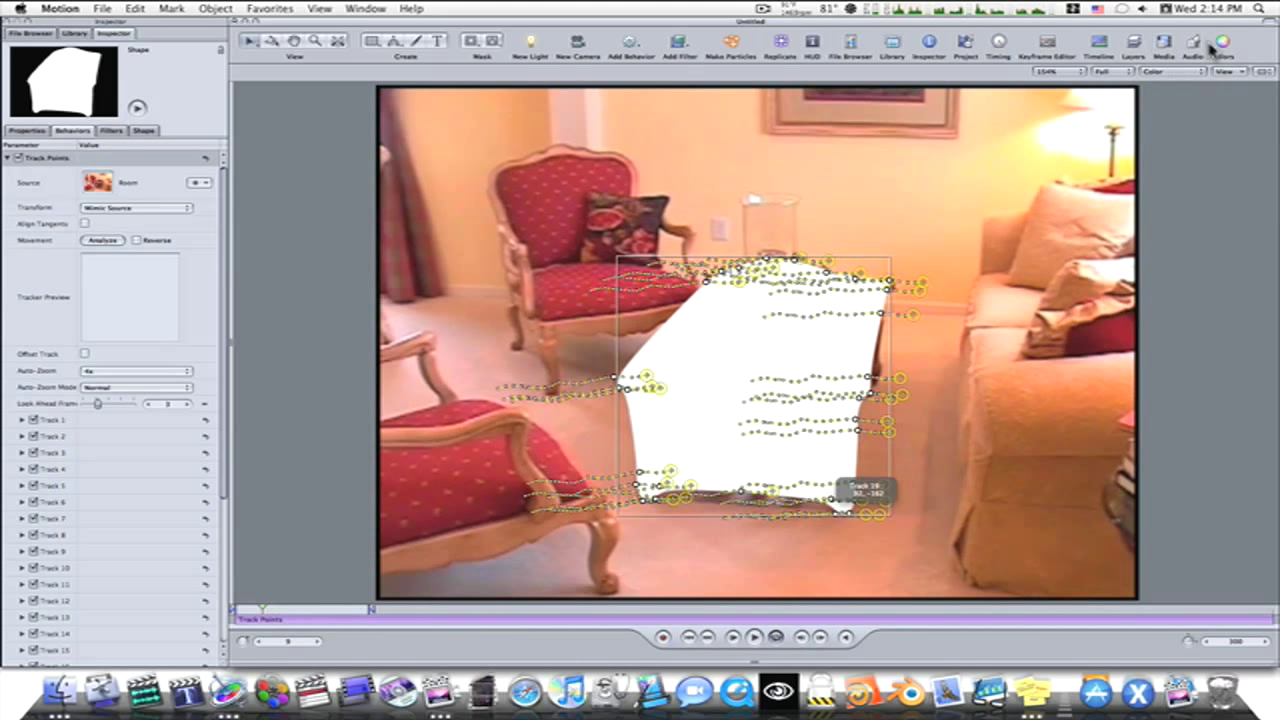
{"action": "left_click", "coordinate": [965, 44]}
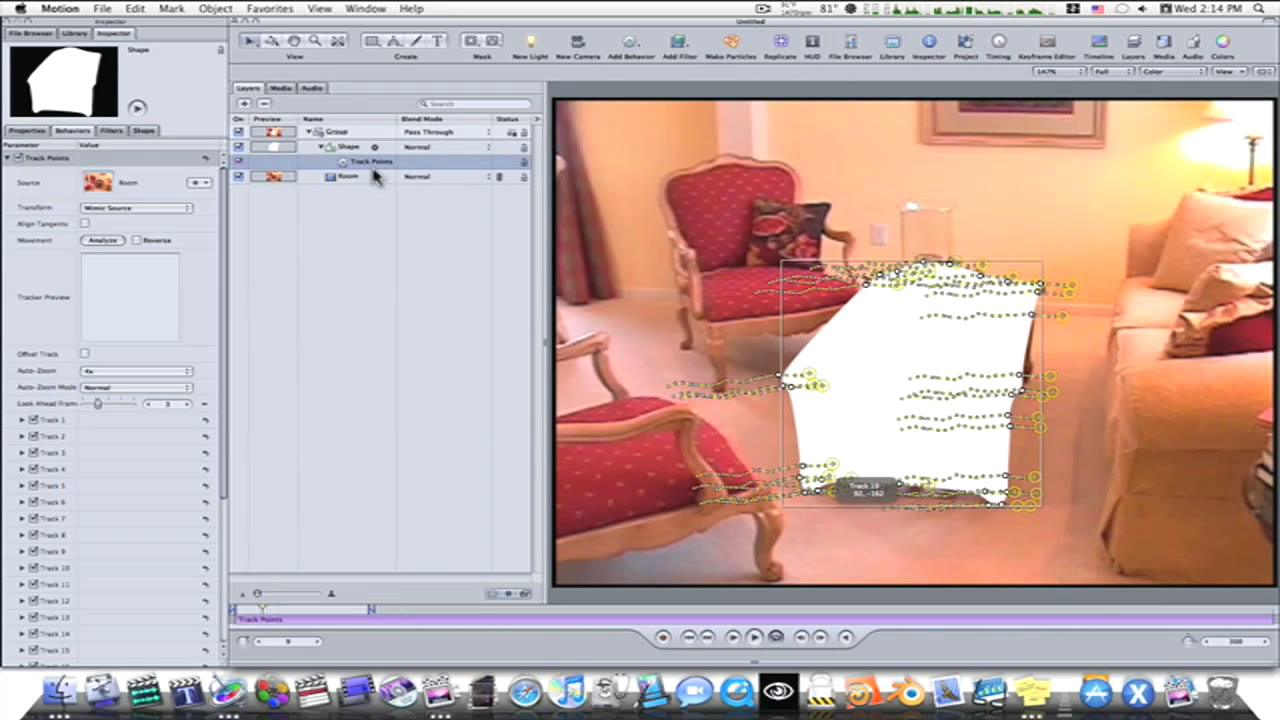
{"action": "key", "text": "Delete"}
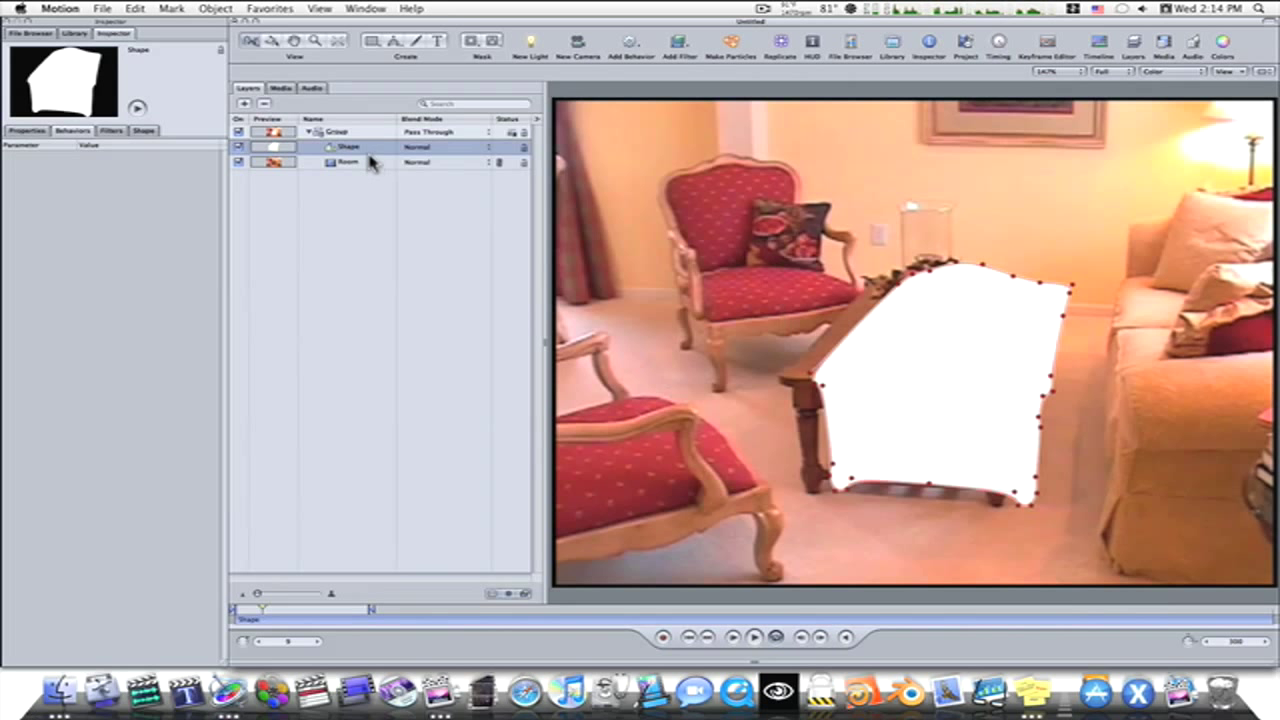
{"action": "key", "text": "Delete"}
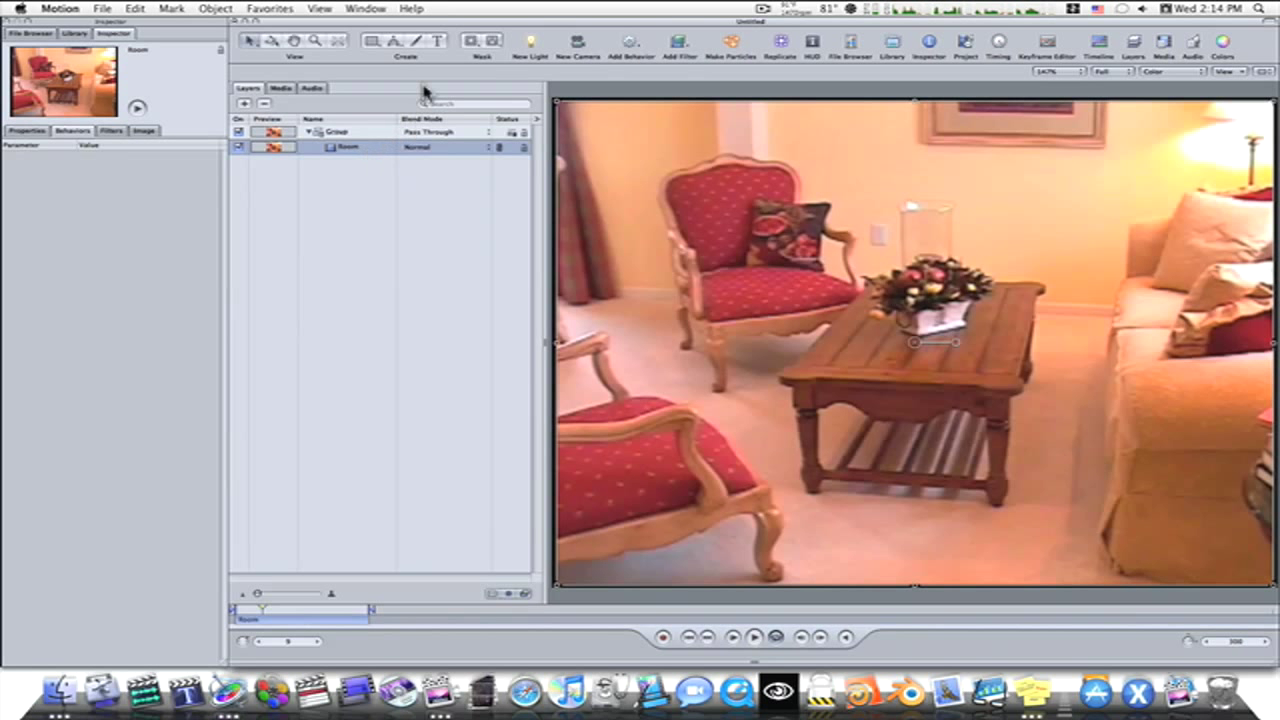
Step: Draw a closed Bezier mask on the table top's four corners
{"action": "left_click_drag", "start_coordinate": [467, 45], "coordinate": [471, 57]}
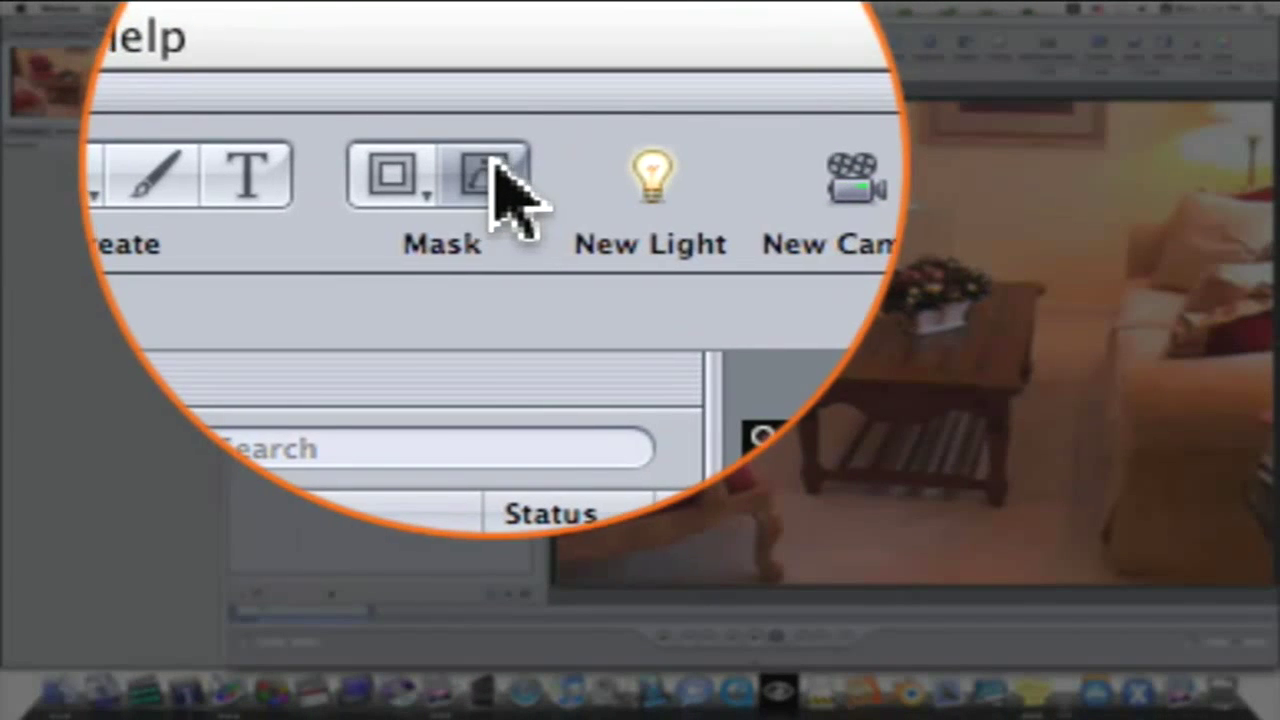
{"action": "left_click_drag", "start_coordinate": [491, 41], "coordinate": [494, 70]}
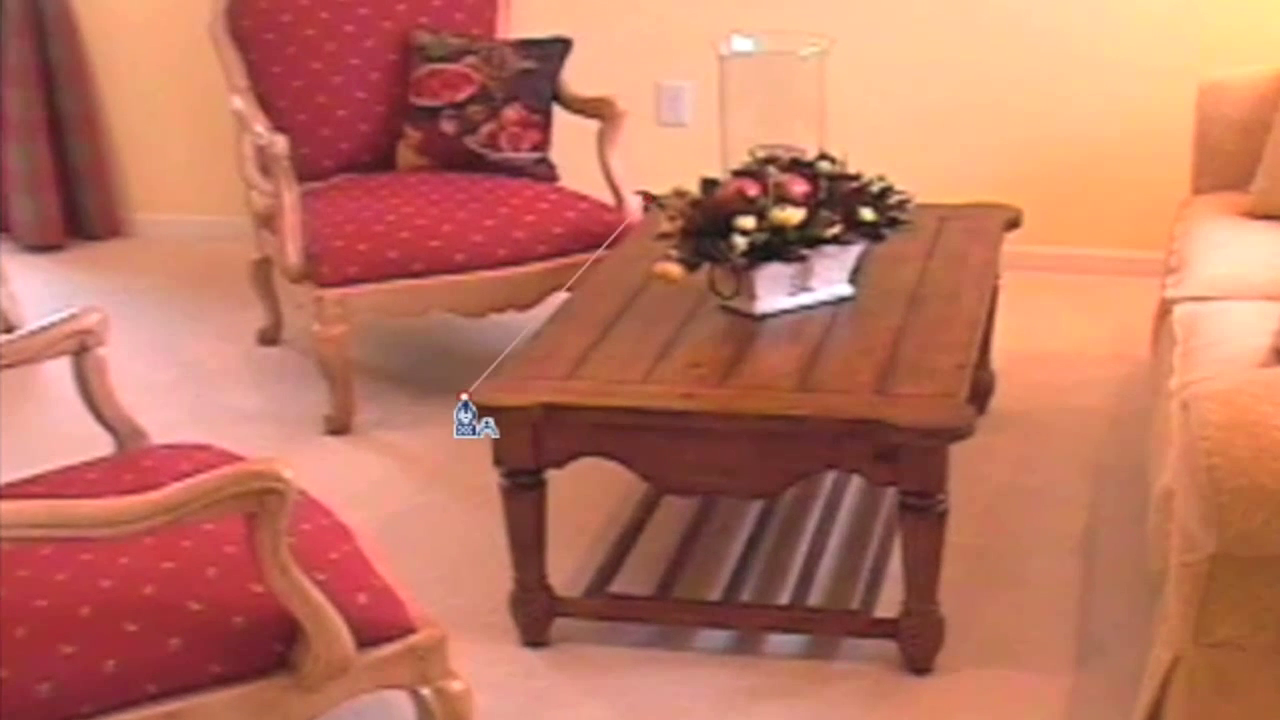
{"action": "left_click", "coordinate": [464, 397]}
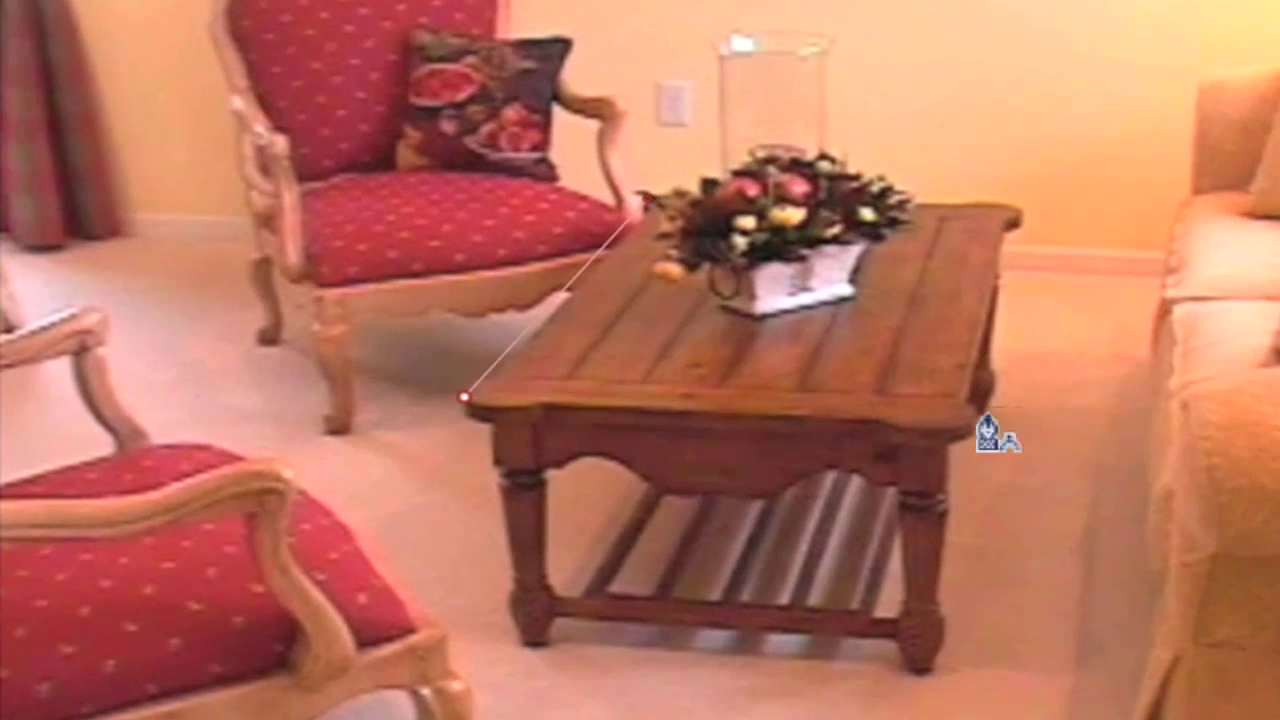
{"action": "left_click", "coordinate": [962, 425]}
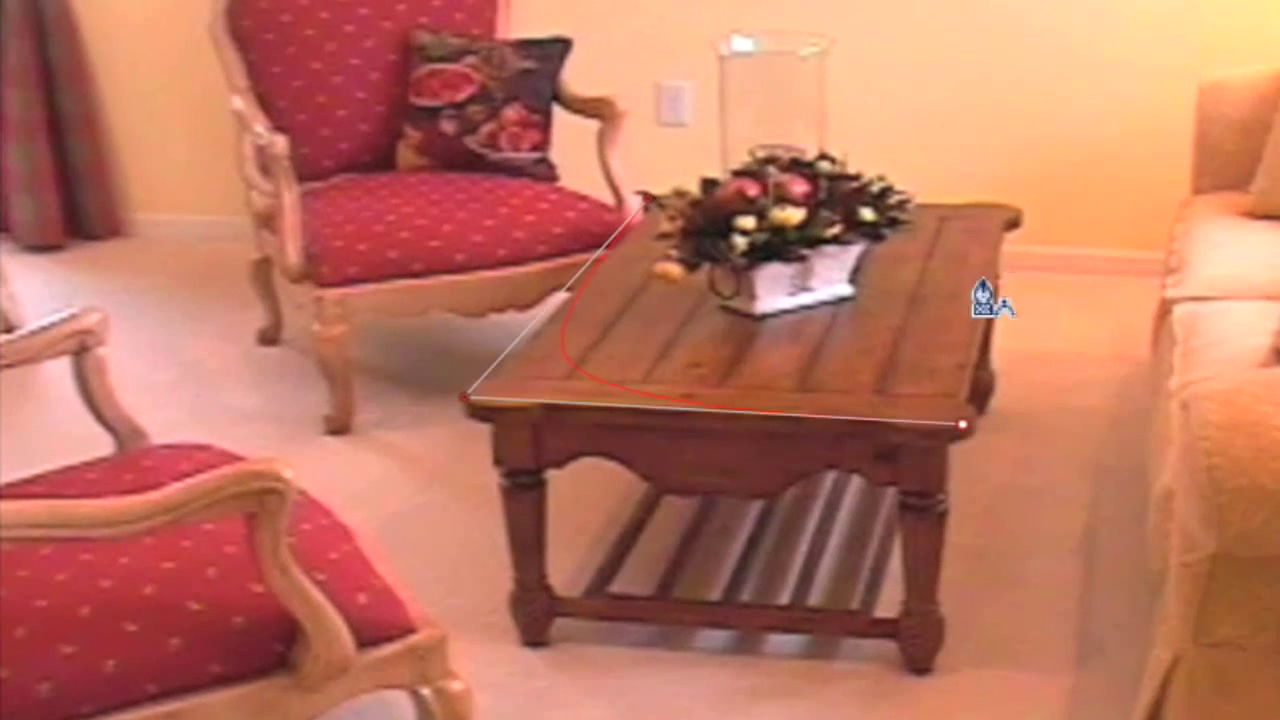
{"action": "left_click", "coordinate": [1018, 208]}
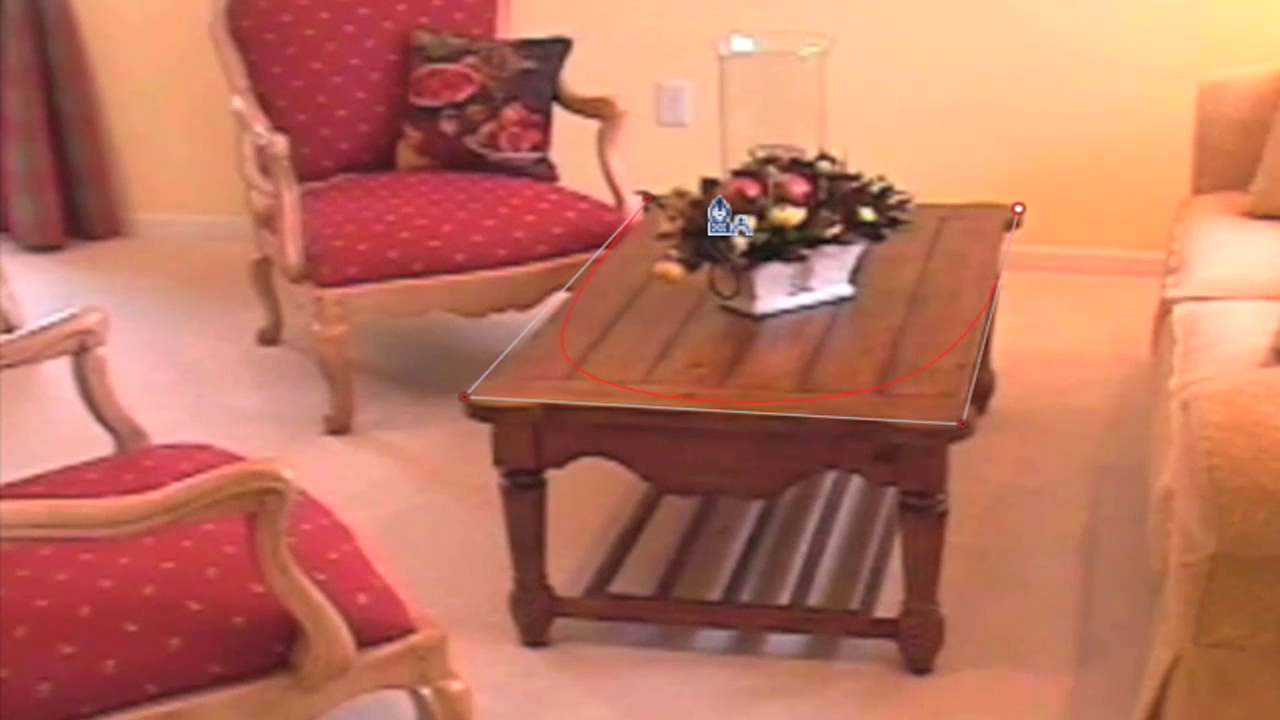
{"action": "left_click", "coordinate": [648, 201]}
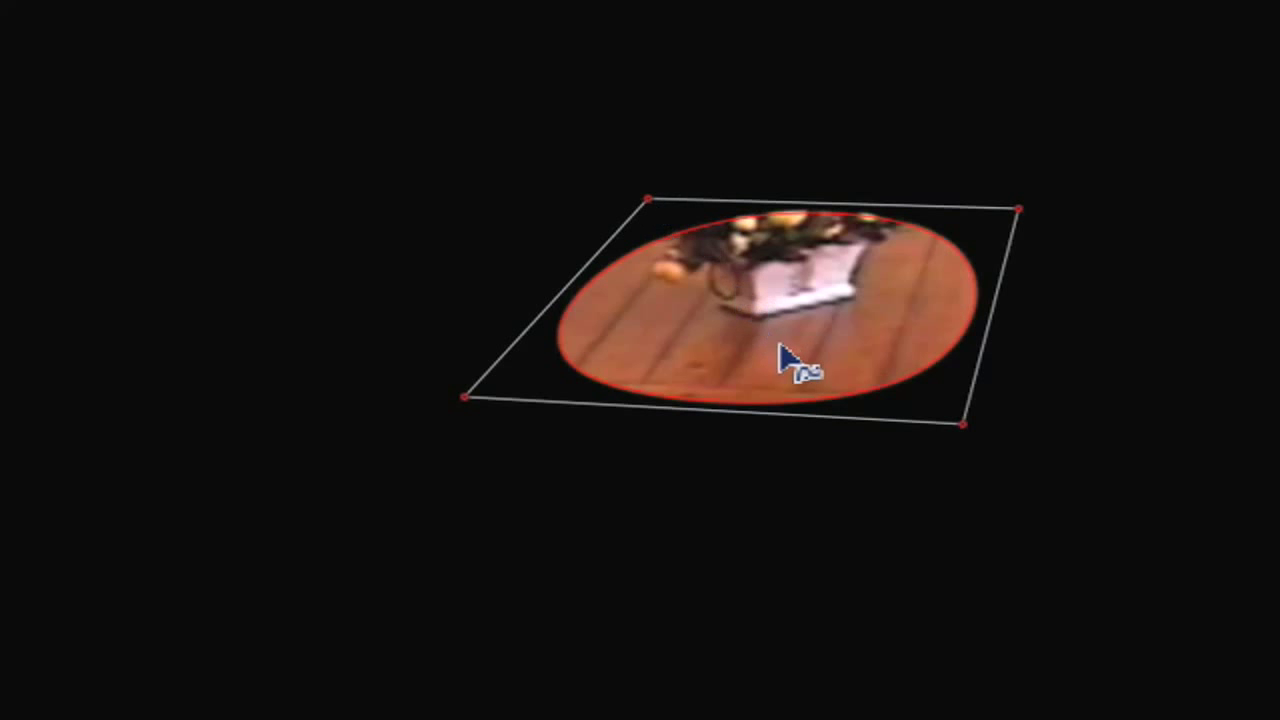
Step: Set all four mask points to Linear so the corners are sharp
{"action": "right_click", "coordinate": [651, 204]}
{"action": "left_click", "coordinate": [668, 208]}
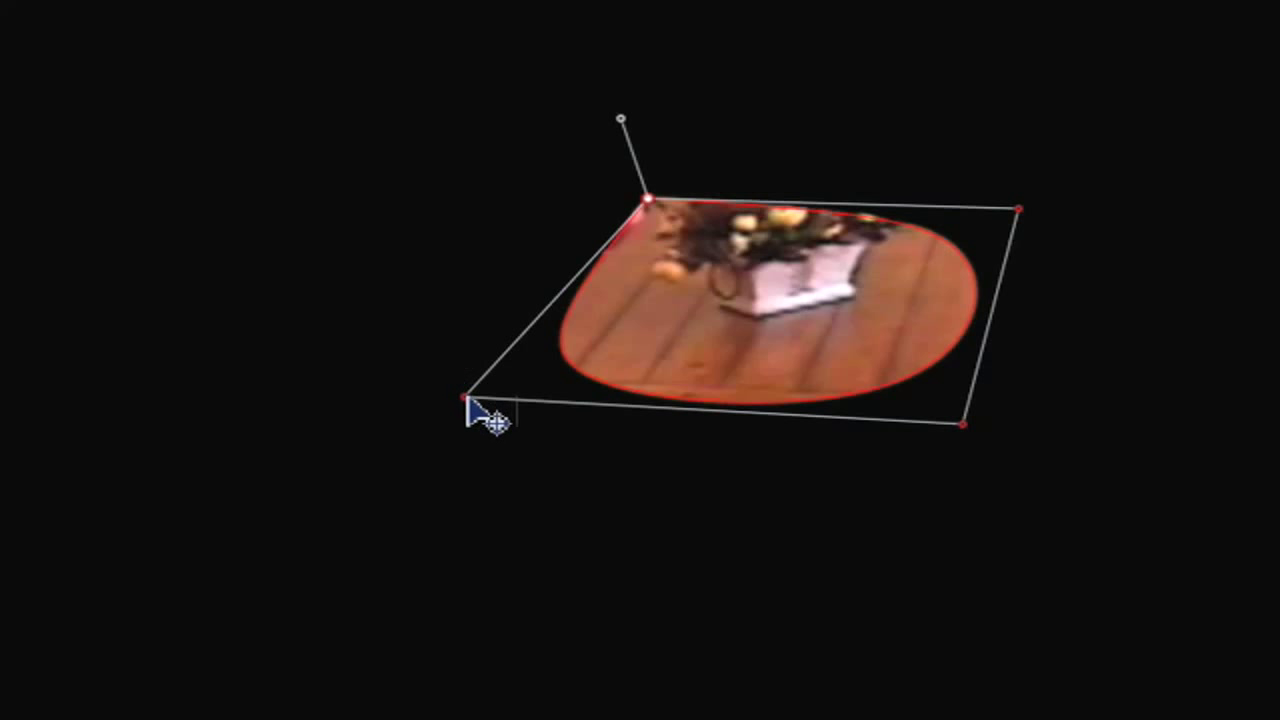
{"action": "right_click", "coordinate": [467, 399]}
{"action": "left_click", "coordinate": [494, 408]}
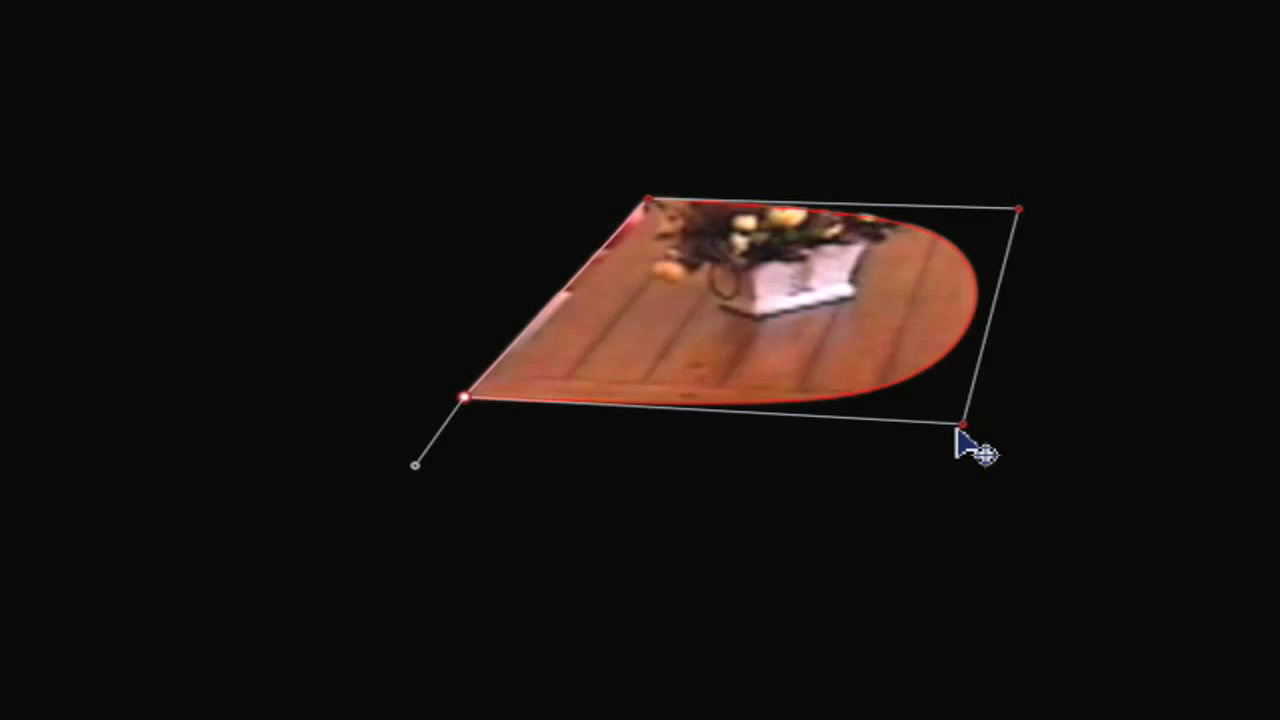
{"action": "right_click", "coordinate": [962, 426]}
{"action": "left_click", "coordinate": [1018, 434]}
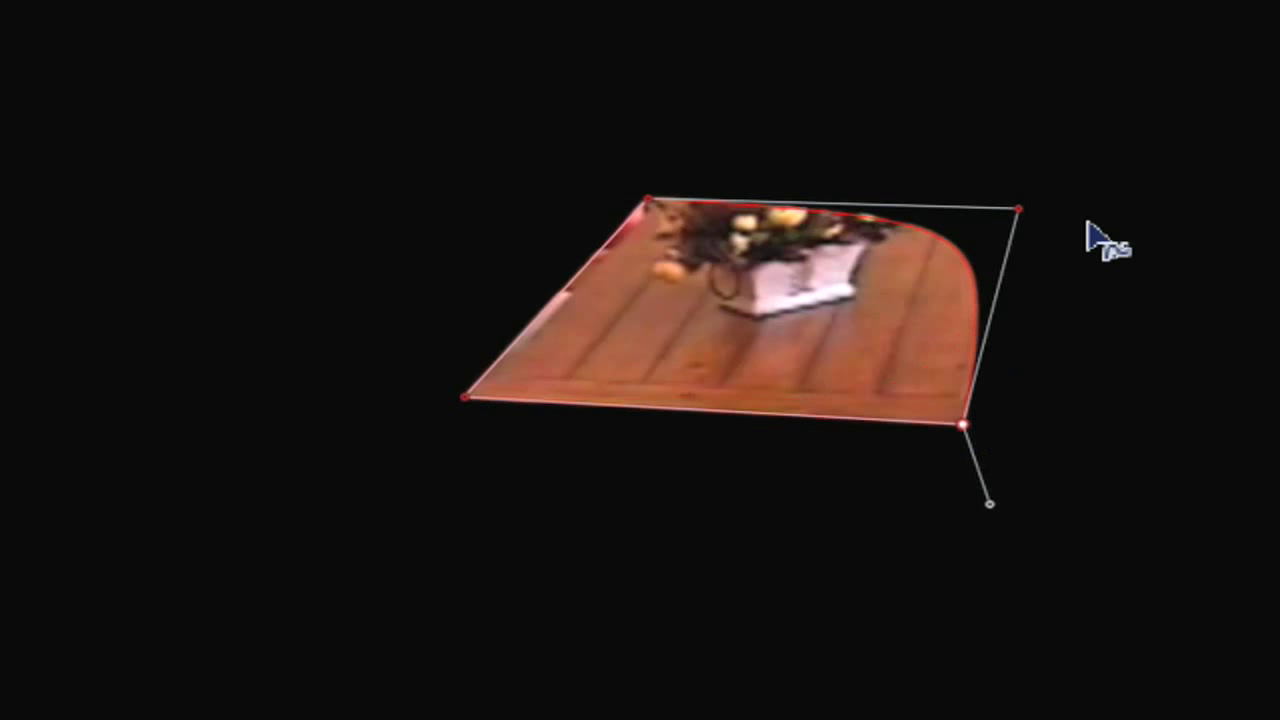
{"action": "right_click", "coordinate": [1019, 211]}
{"action": "left_click", "coordinate": [1029, 212]}
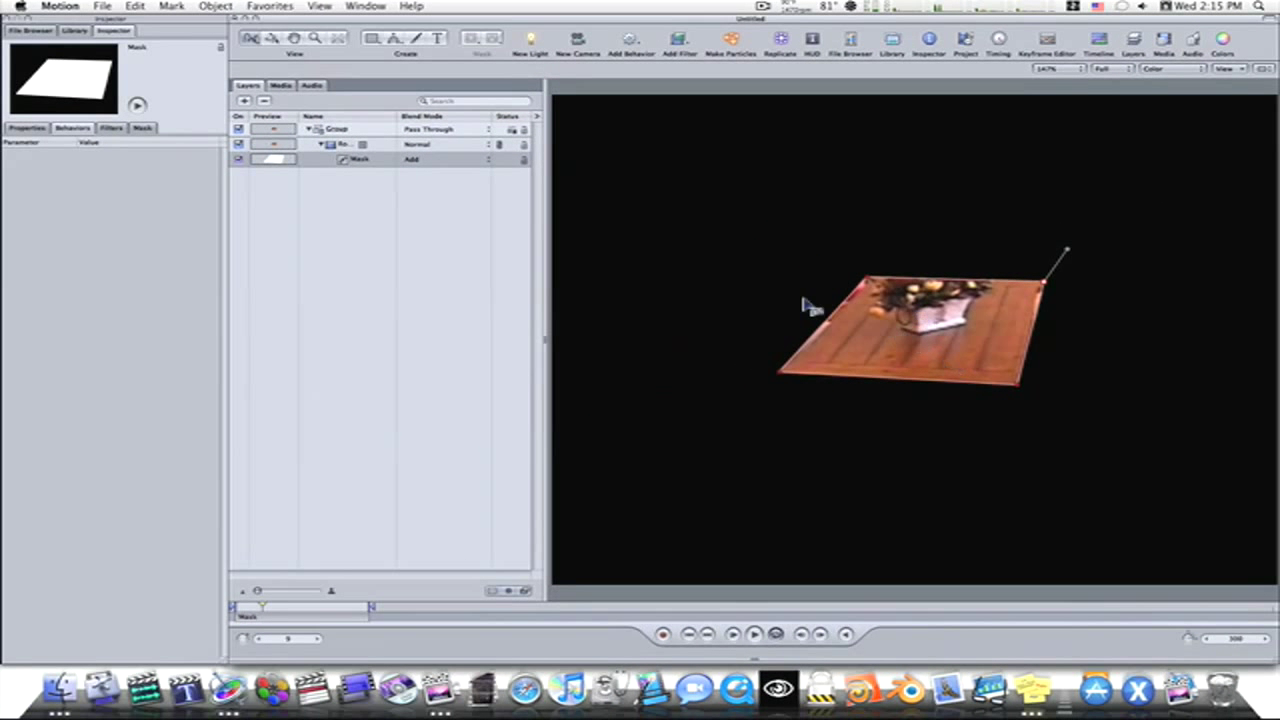
Step: Add a Shape > Track Points behavior to the table-top mask
{"action": "left_click", "coordinate": [637, 51]}
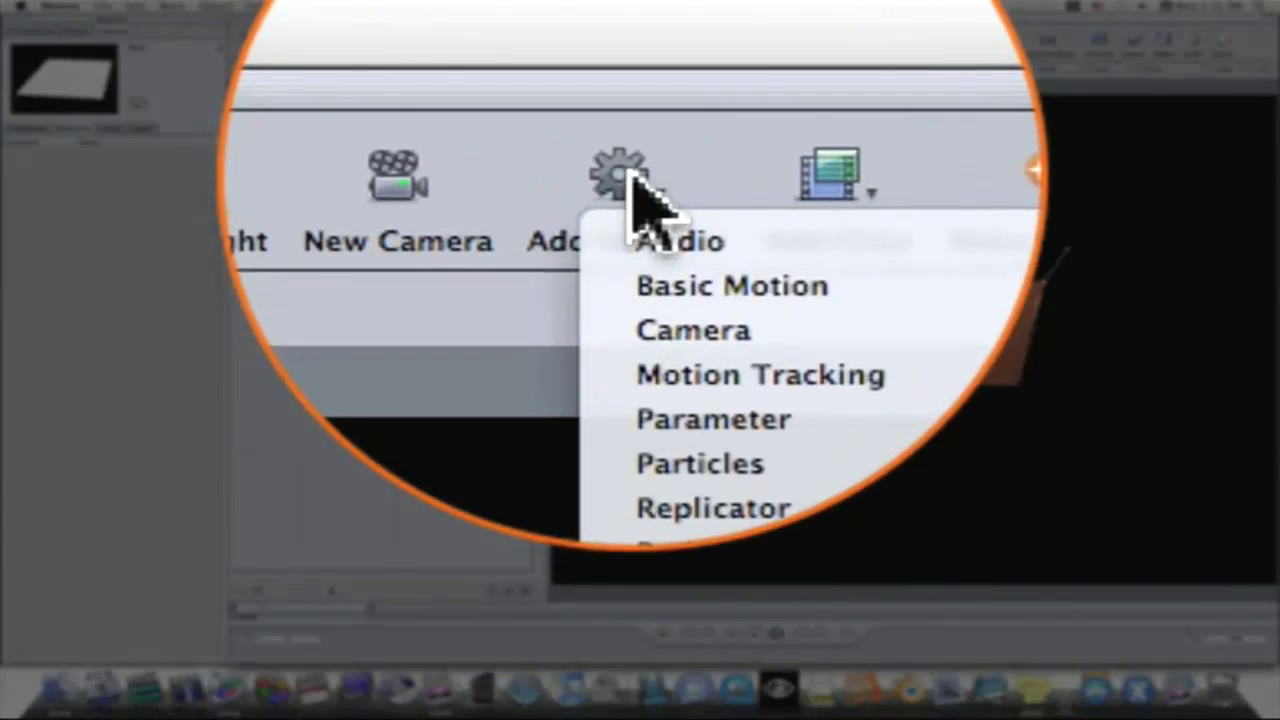
{"action": "mouse_move", "coordinate": [700, 165]}
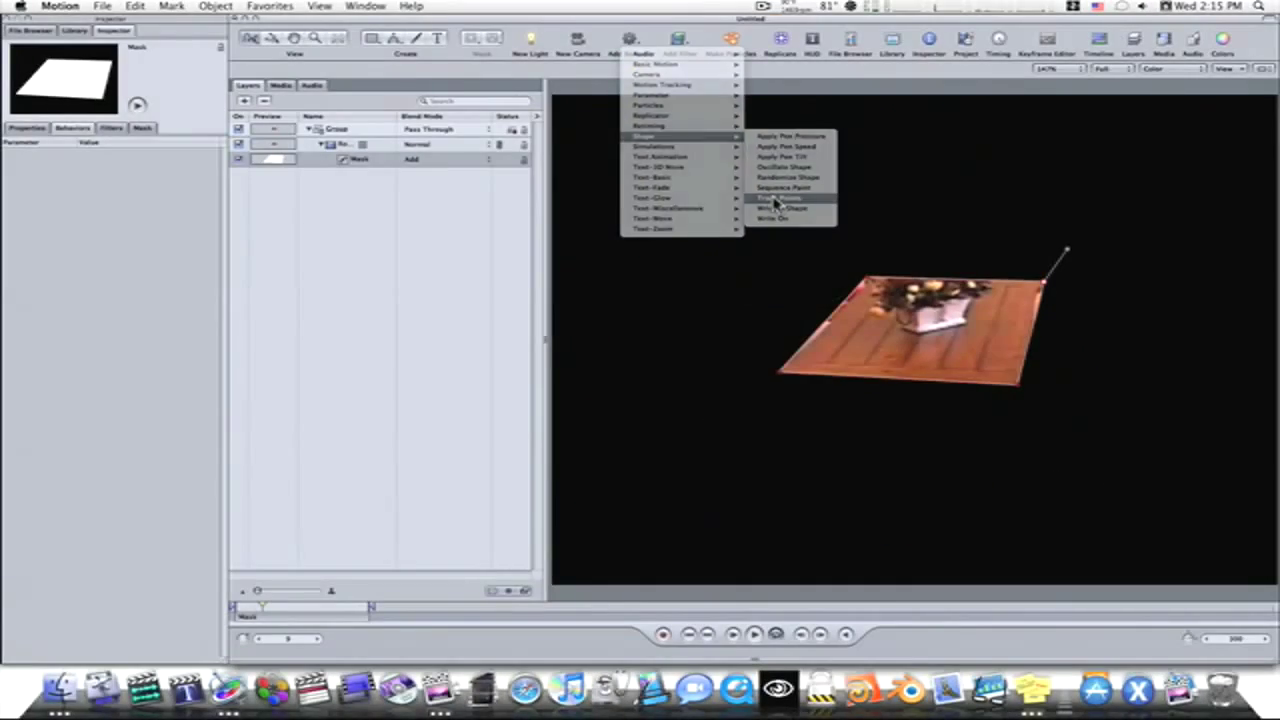
{"action": "left_click", "coordinate": [778, 207]}
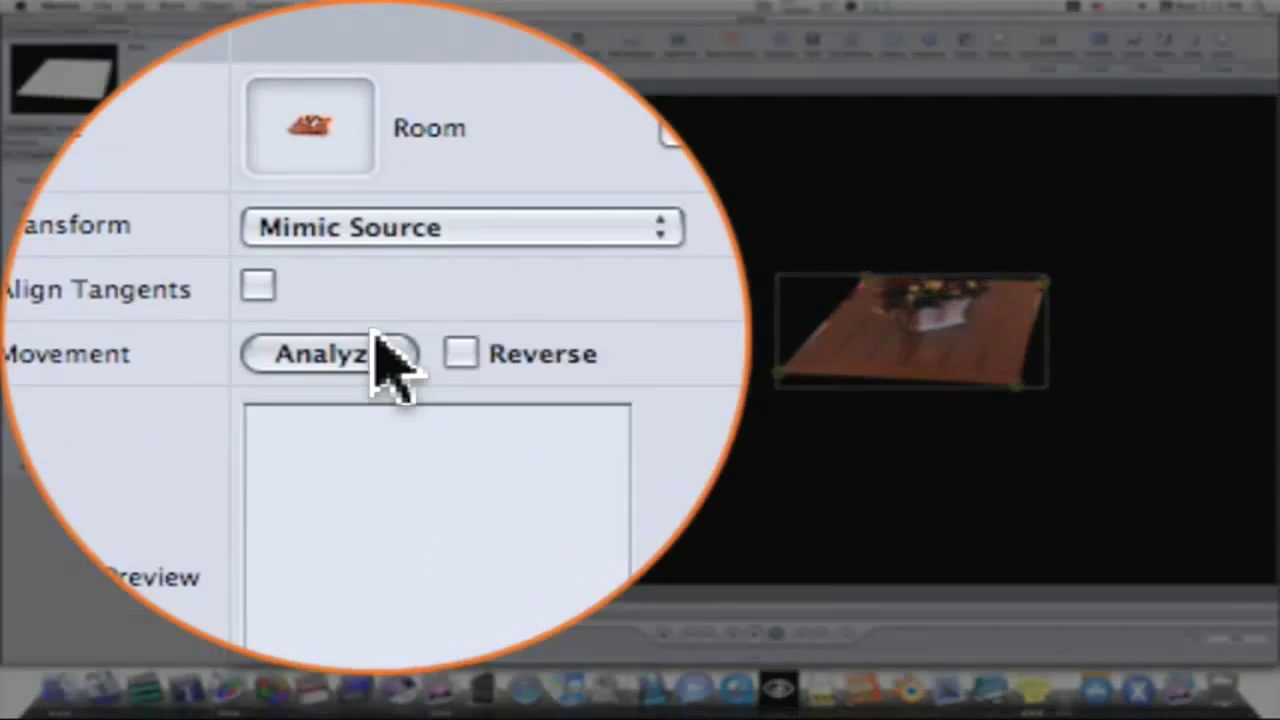
Step: Analyze the mask's four corner tracks, then review them at earlier frames
{"action": "left_click", "coordinate": [115, 238]}
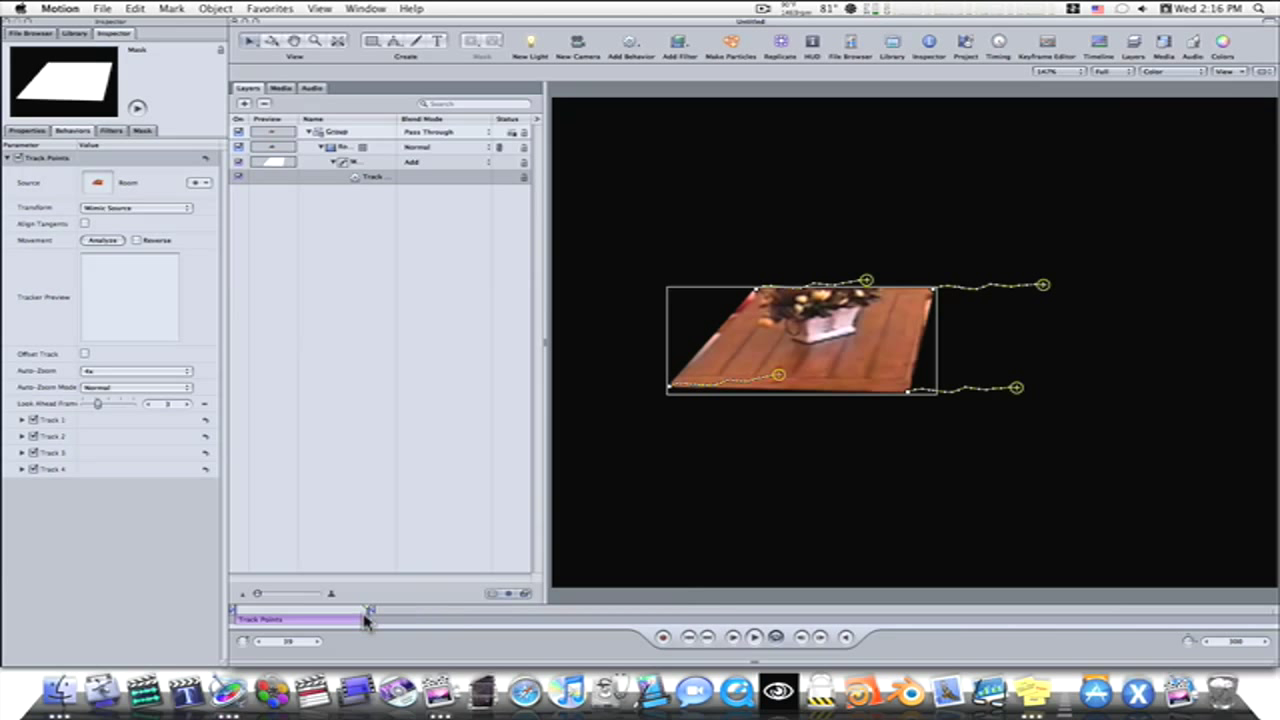
{"action": "left_click_drag", "start_coordinate": [362, 616], "coordinate": [270, 620]}
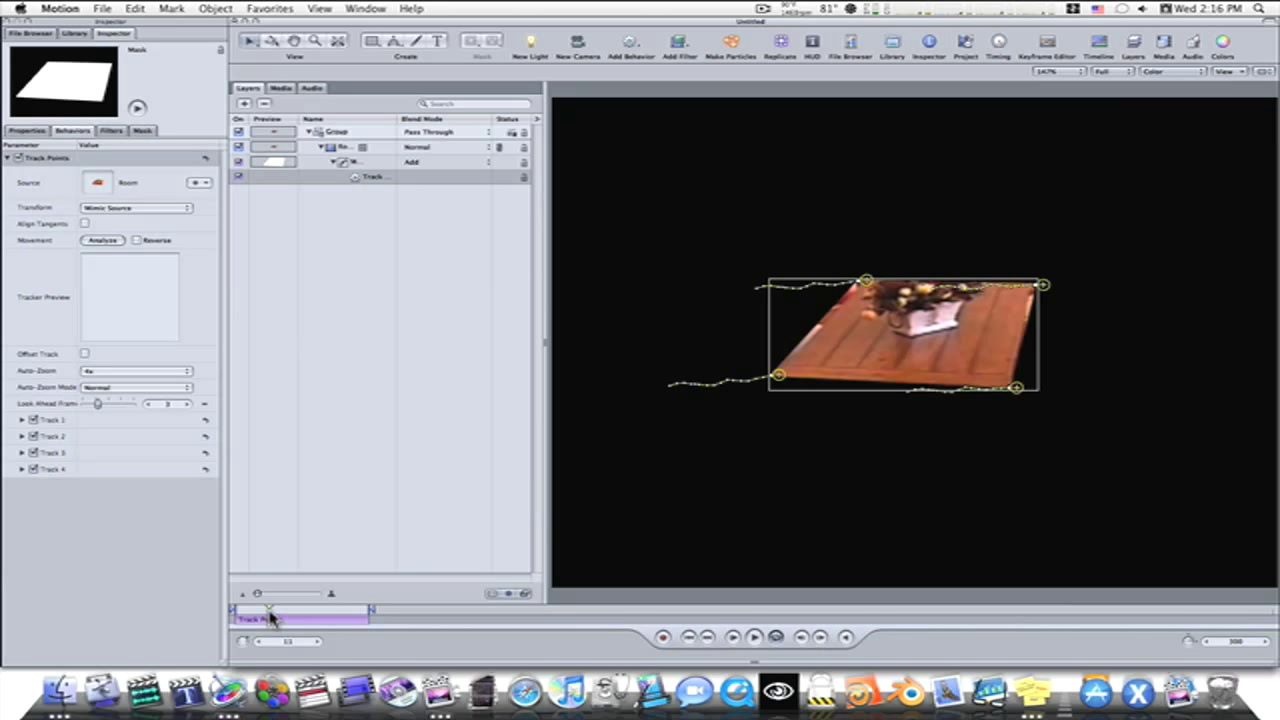
{"action": "left_click_drag", "start_coordinate": [271, 611], "coordinate": [337, 622]}
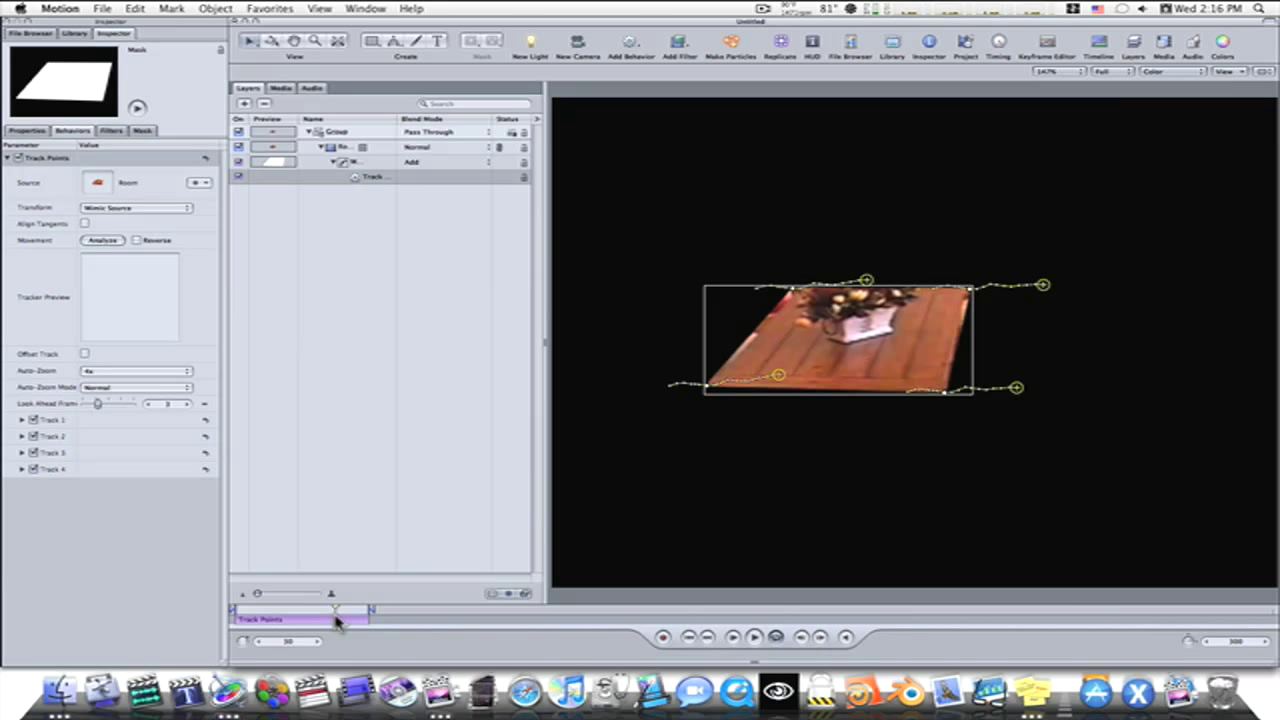
{"action": "left_click", "coordinate": [372, 181]}
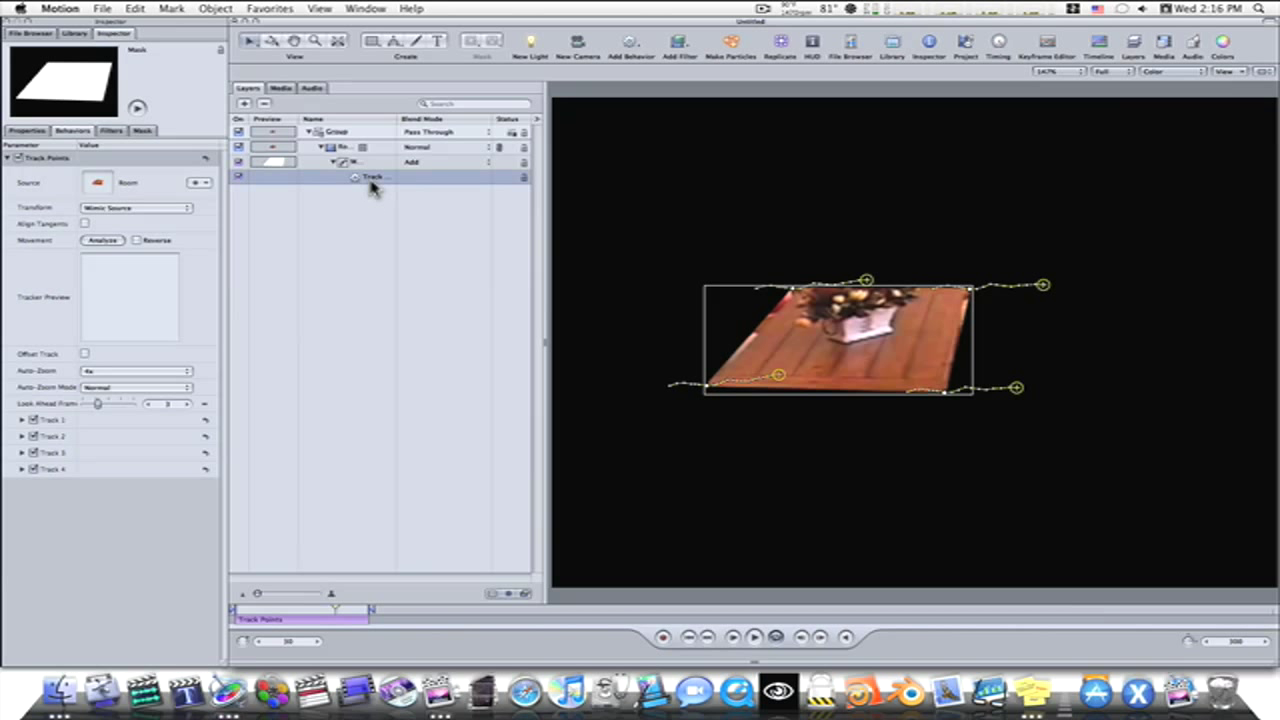
Step: Delete the Room group, drag the lazysue clip onto the canvas, and shift it earlier
{"action": "left_click", "coordinate": [40, 33]}
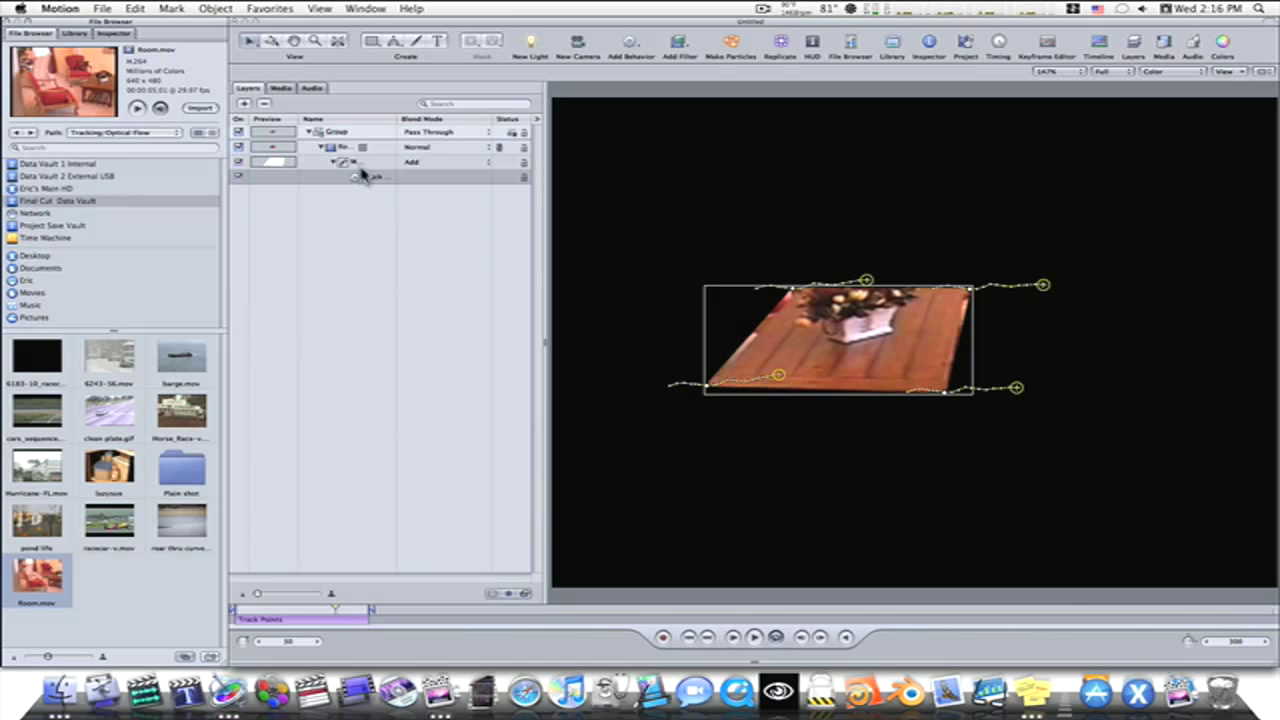
{"action": "left_click", "coordinate": [337, 137]}
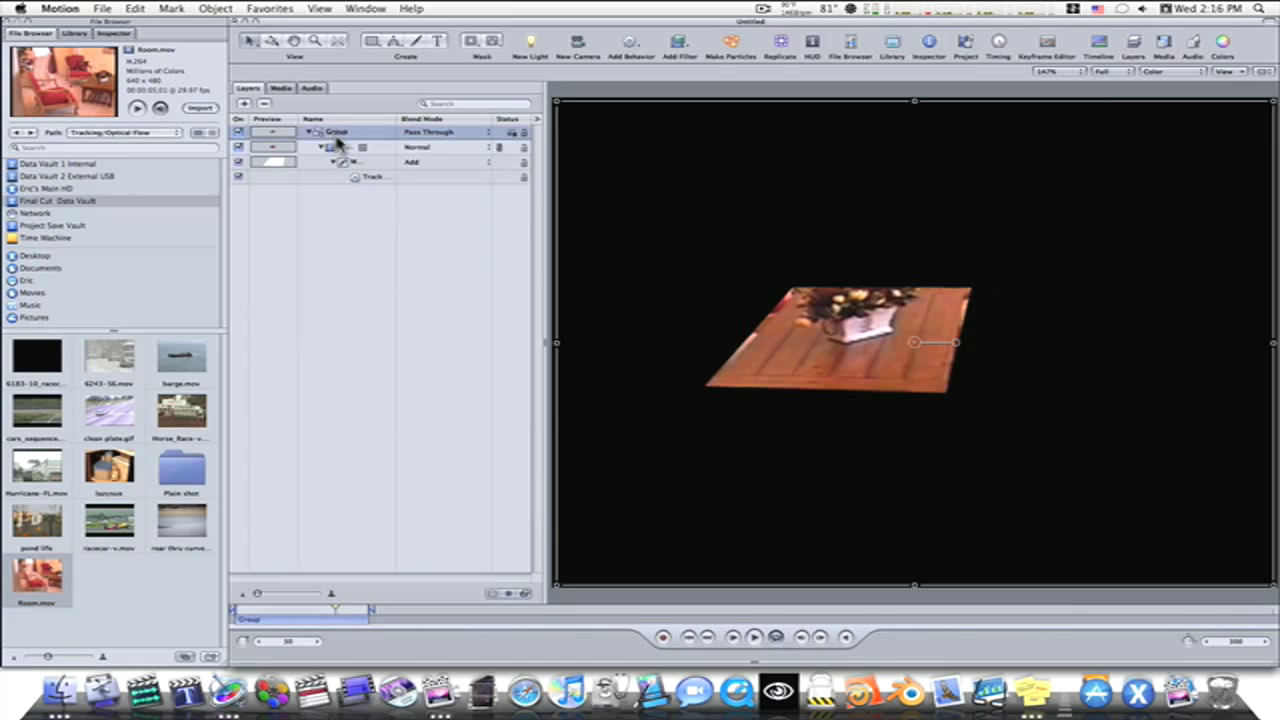
{"action": "key", "text": "Delete"}
{"action": "left_click_drag", "start_coordinate": [108, 470], "coordinate": [917, 350]}
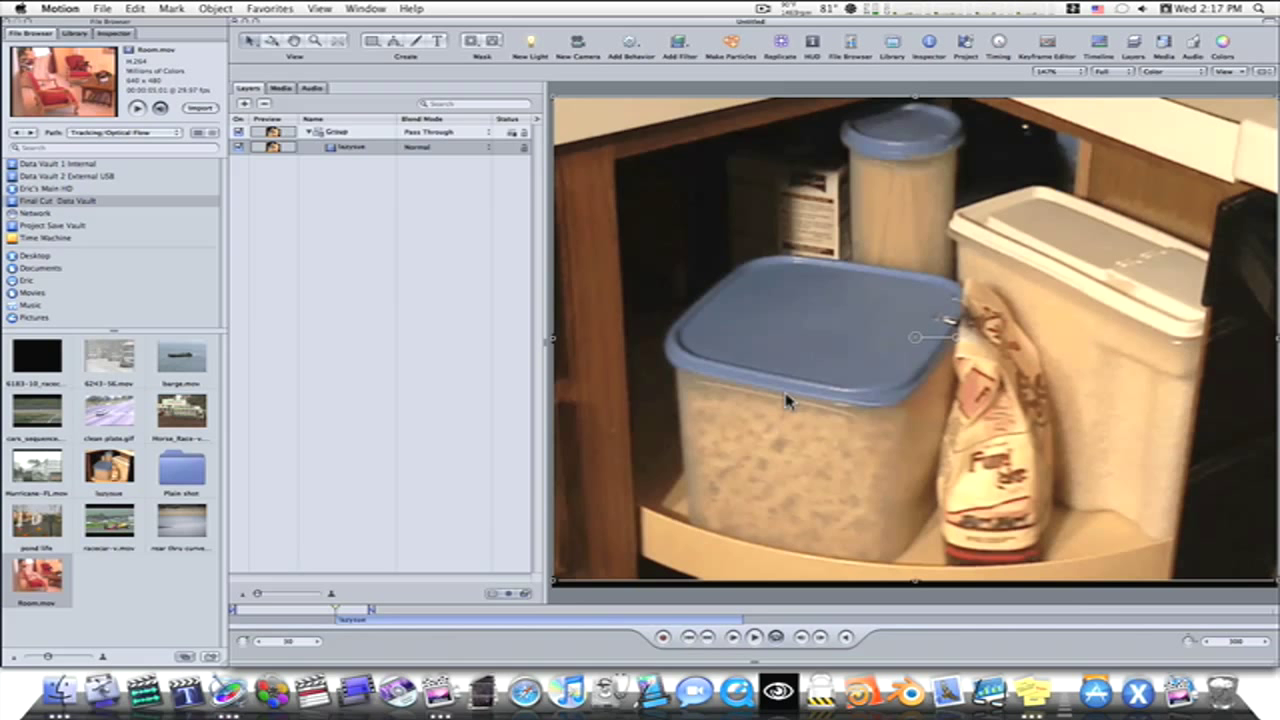
{"action": "left_click_drag", "start_coordinate": [443, 621], "coordinate": [338, 619]}
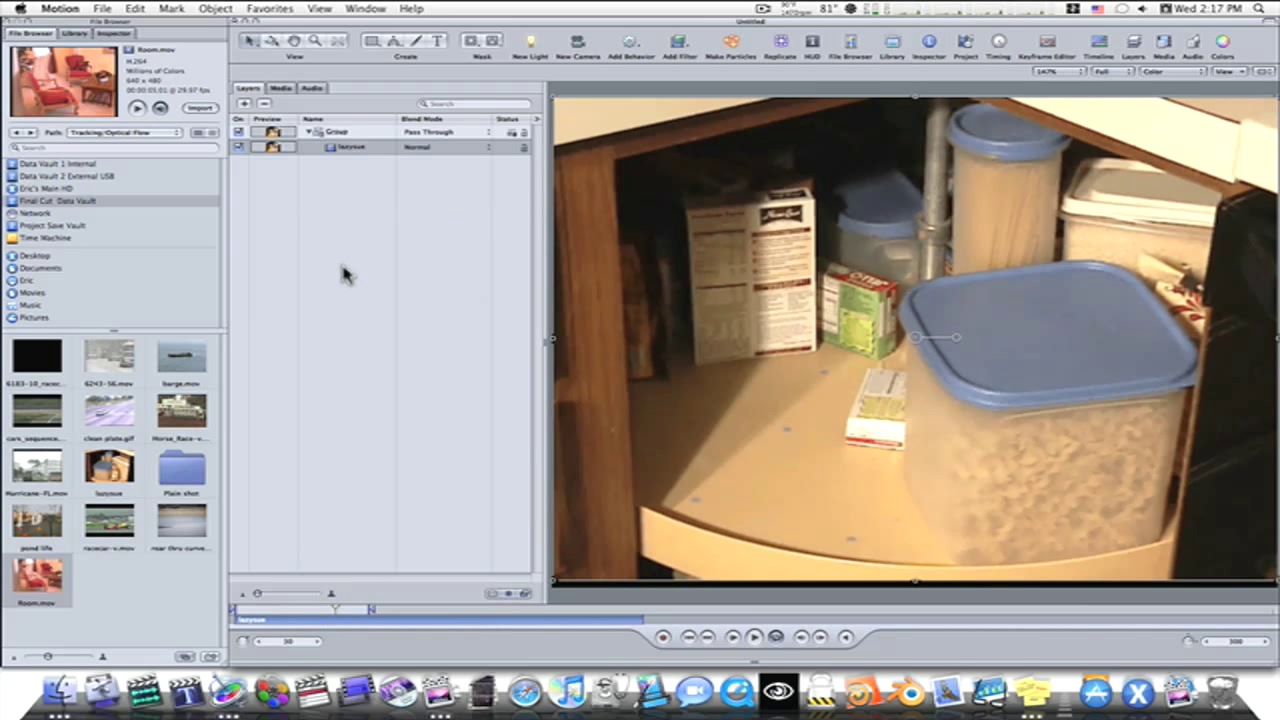
Step: Open the Add Behavior > Shape menu and dismiss it without adding anything
{"action": "left_click", "coordinate": [631, 44]}
{"action": "mouse_move", "coordinate": [645, 132]}
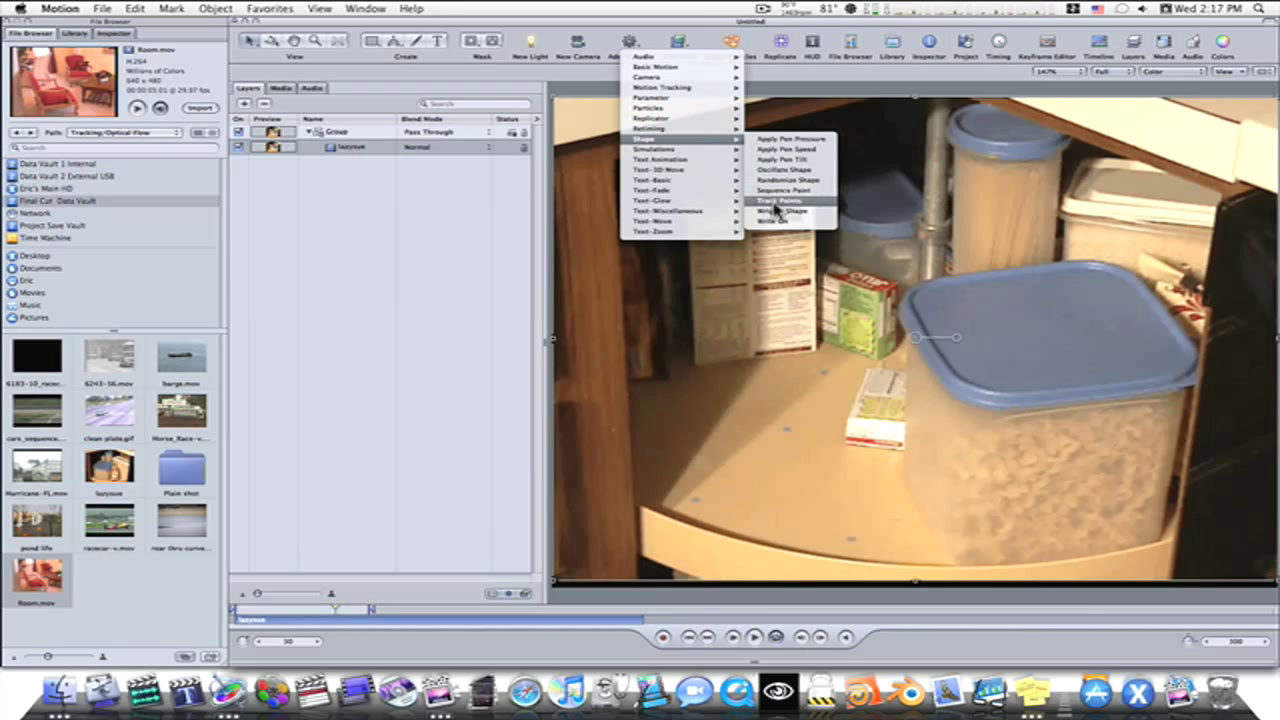
{"action": "left_click", "coordinate": [455, 302]}
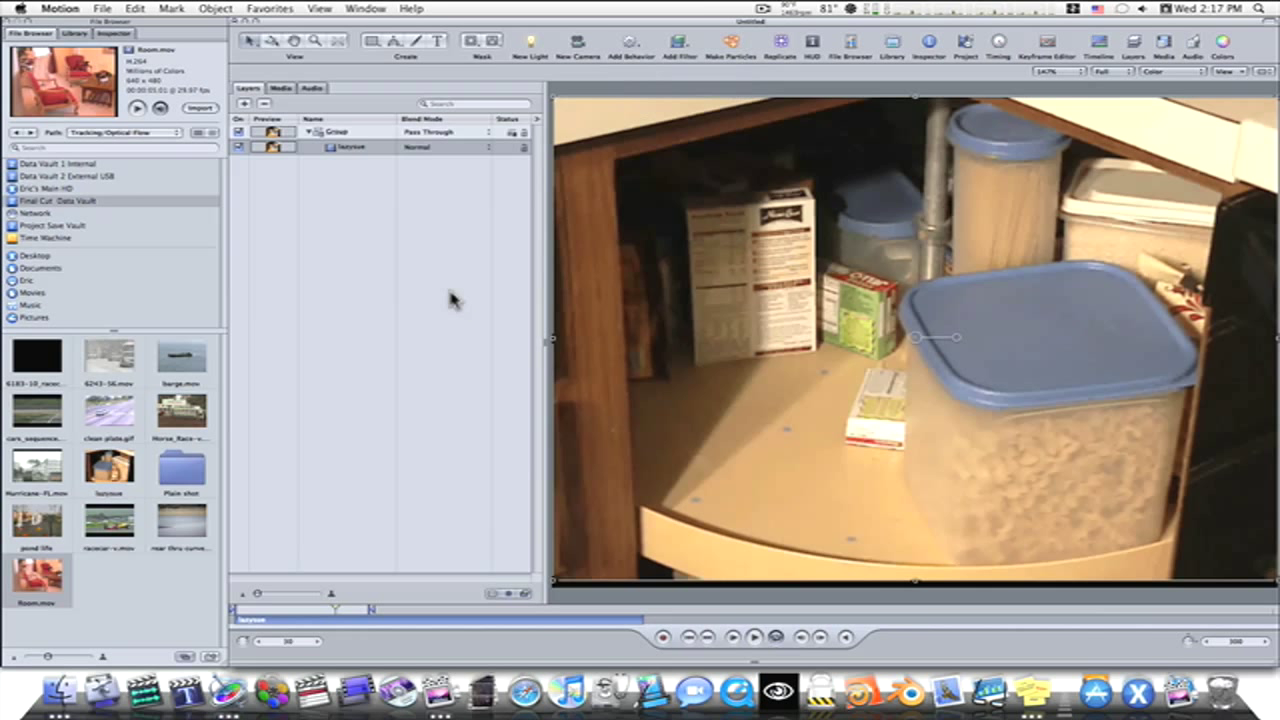